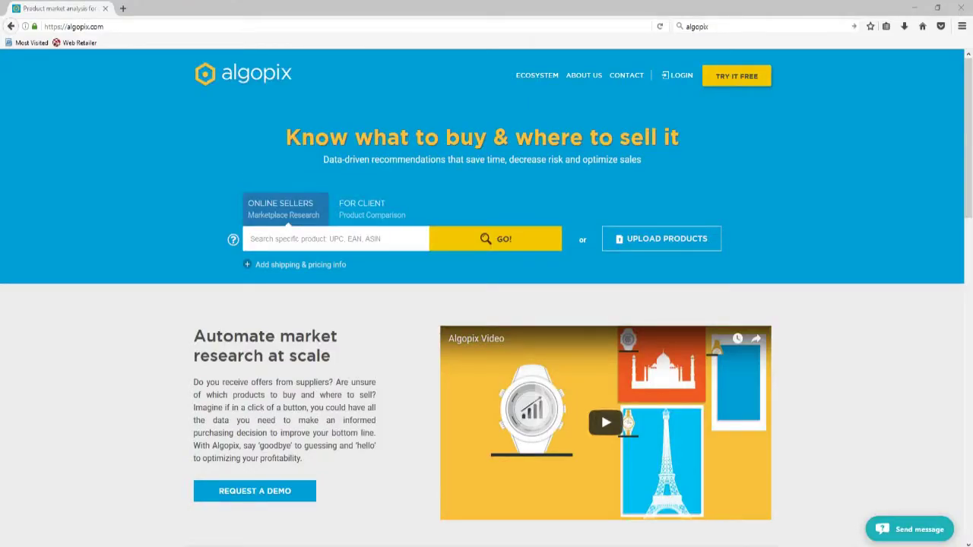
- Search Algopix for 'Callaway 2017 Supersoft golf ball yellow', US to Worldwide, with $5 product cost
left_click(309, 102)
left_click(351, 240)
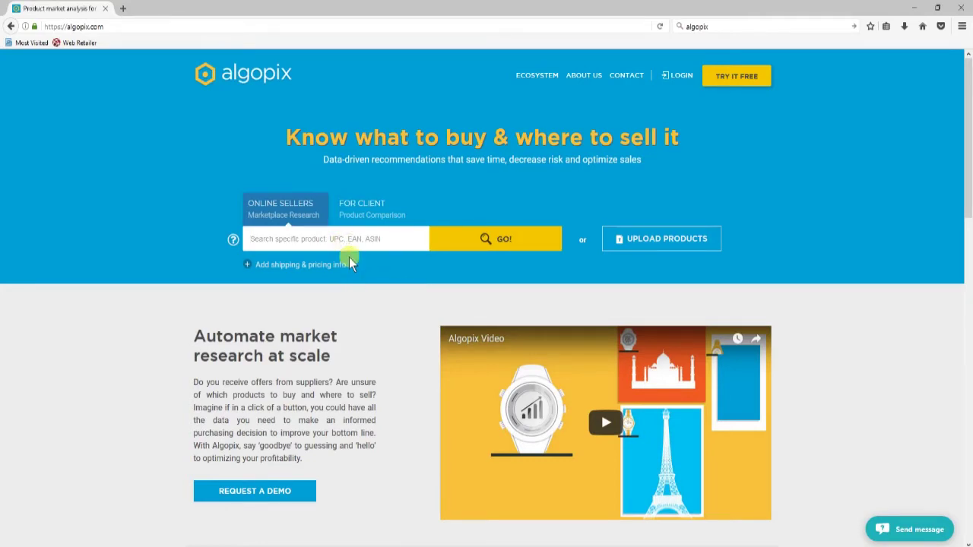
type("Callaway 2017 Supersoft golf ball yellow")
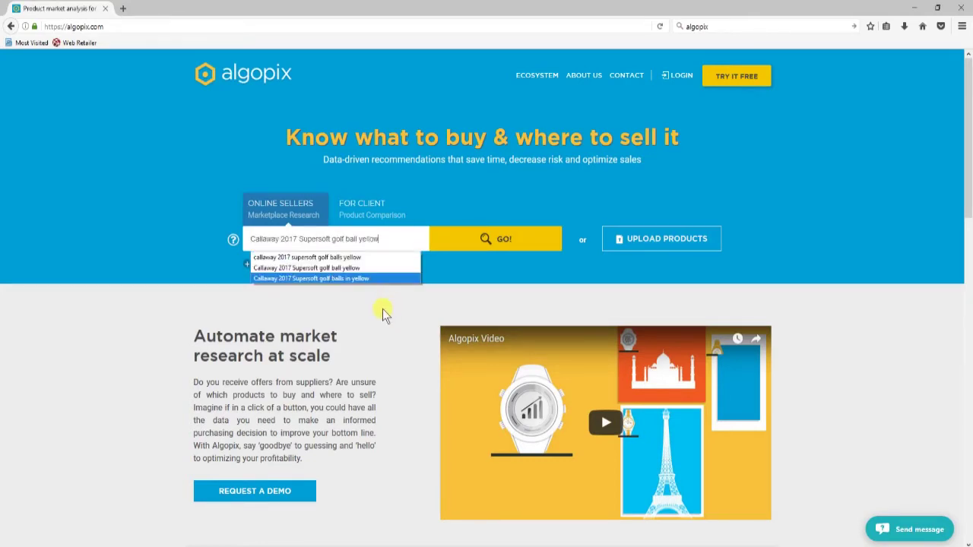
left_click(383, 310)
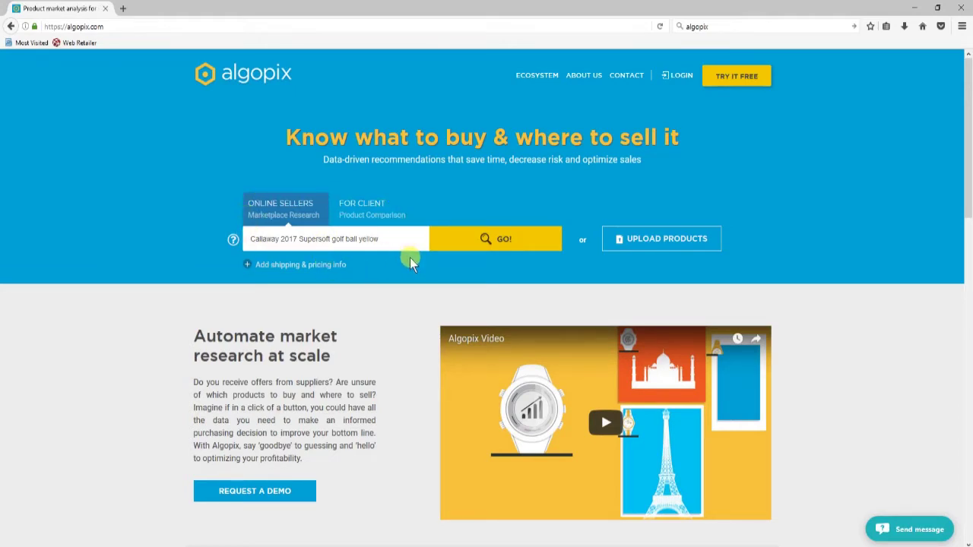
left_click(247, 265)
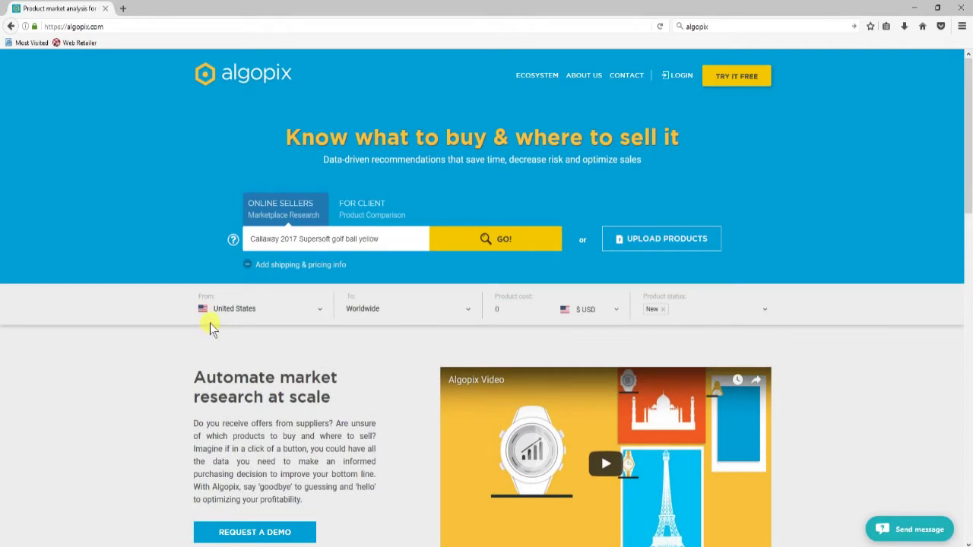
left_click(497, 309)
type("5")
left_click(489, 240)
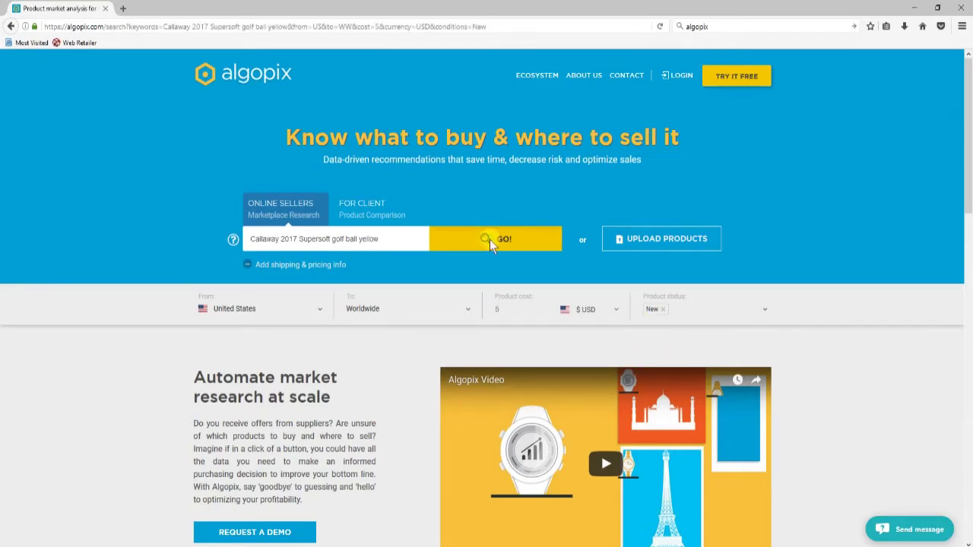
- Scroll down to the cross-market price table, led by eBay US at $21.95
scroll(651, 372, "down", 3)
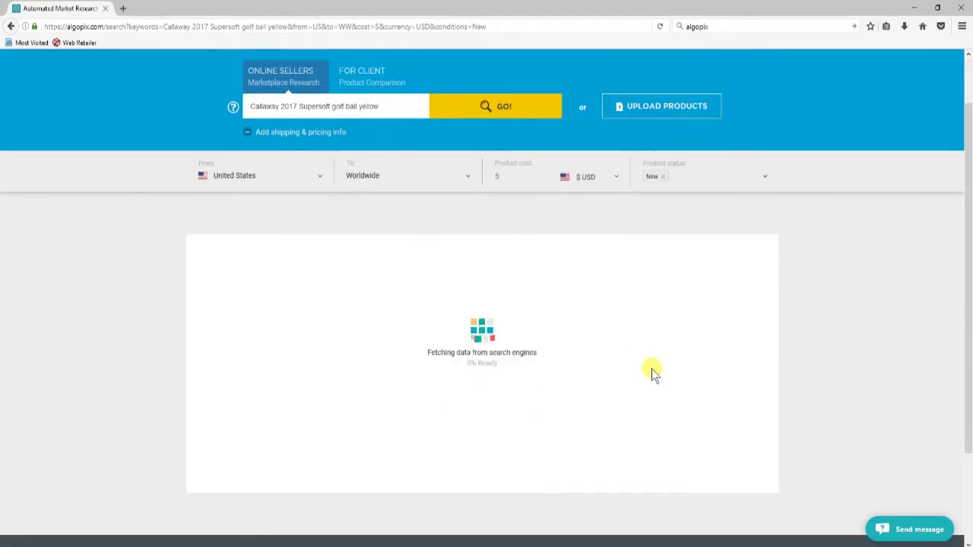
scroll(652, 372, "up", 1)
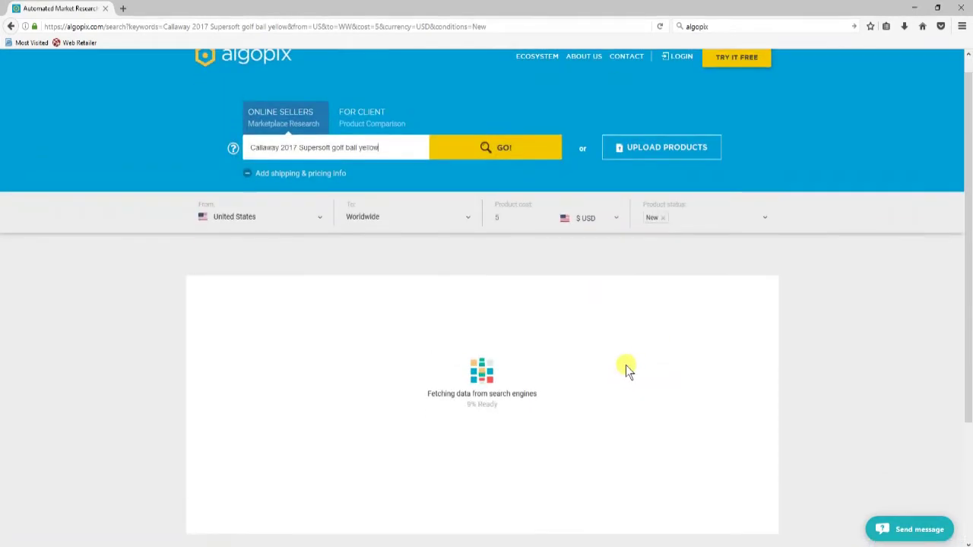
scroll(619, 371, "down", 1)
scroll(615, 376, "up", 2)
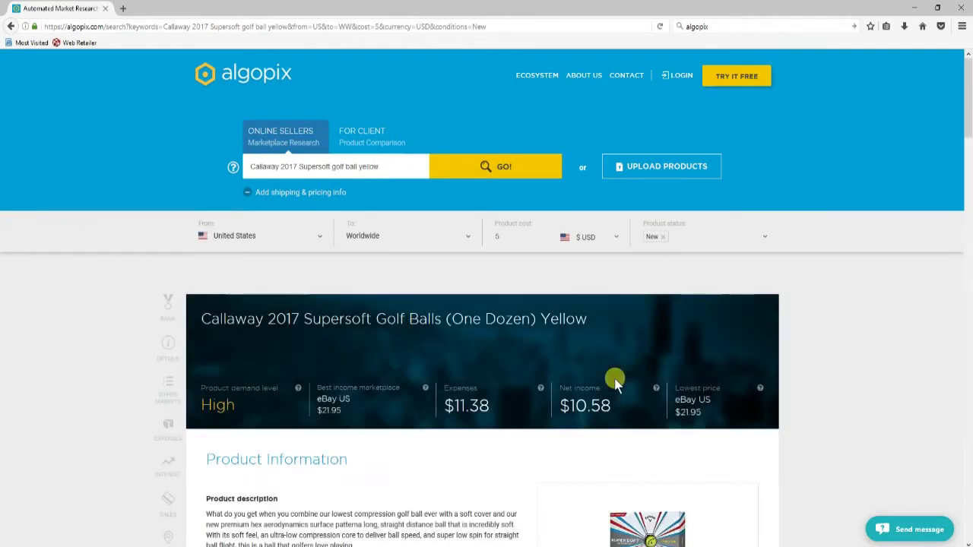
scroll(855, 321, "down", 3)
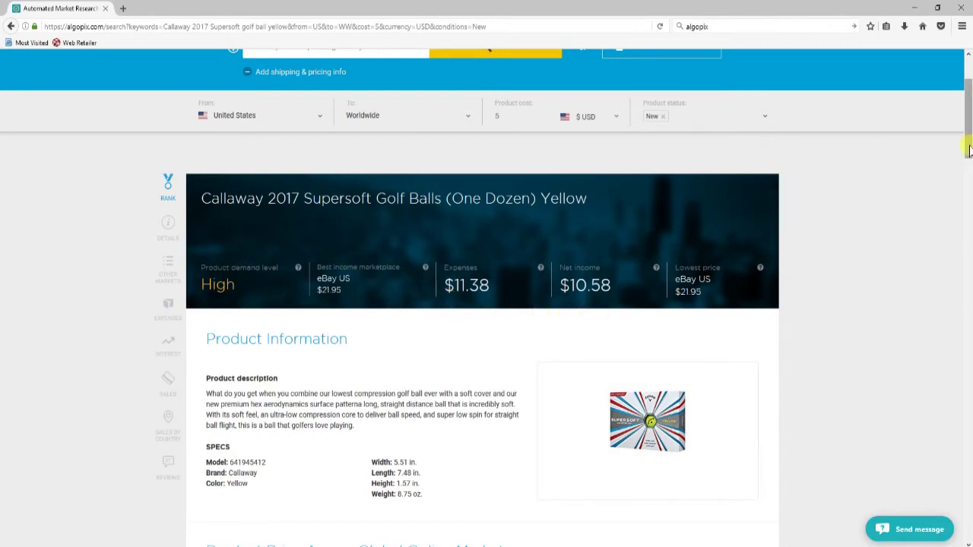
scroll(970, 156, "down", 3)
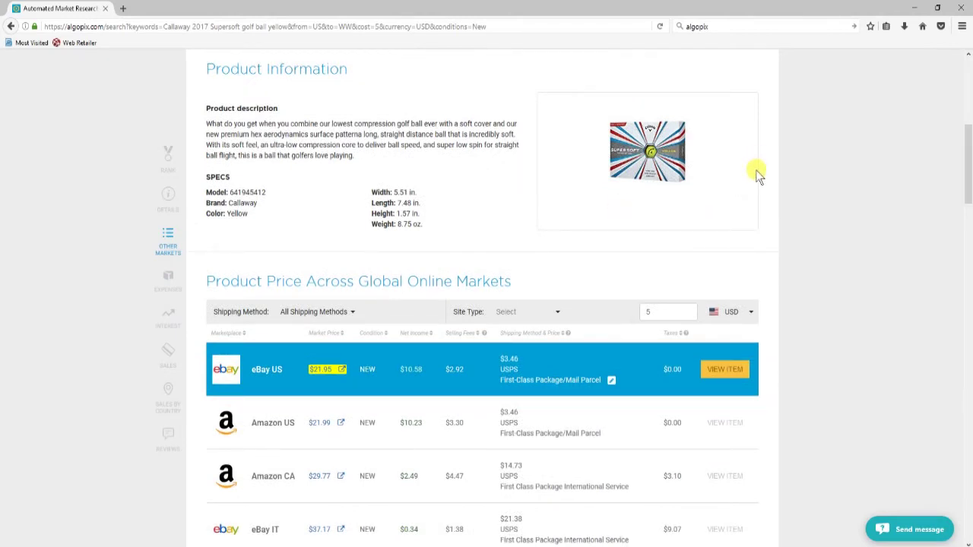
scroll(969, 189, "down", 2)
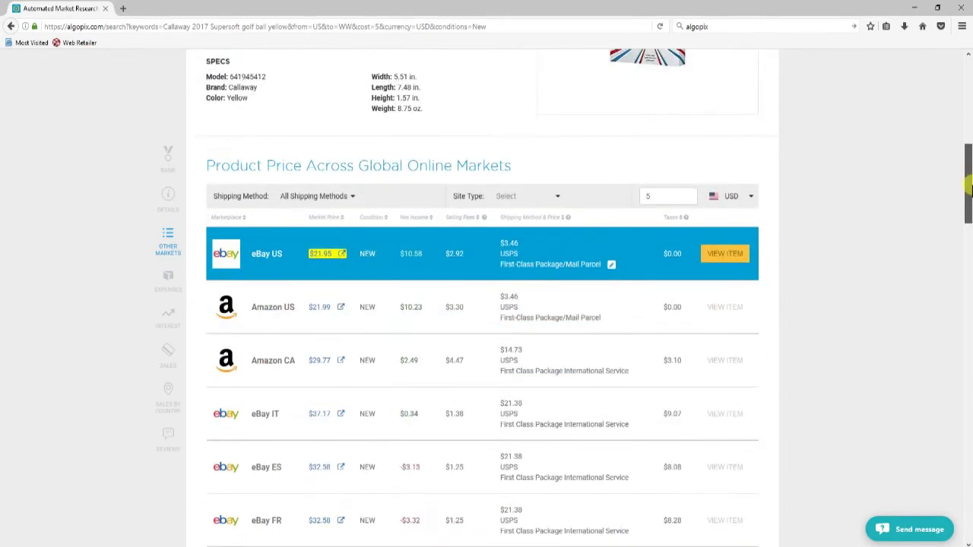
left_click_drag(970, 188, 969, 201)
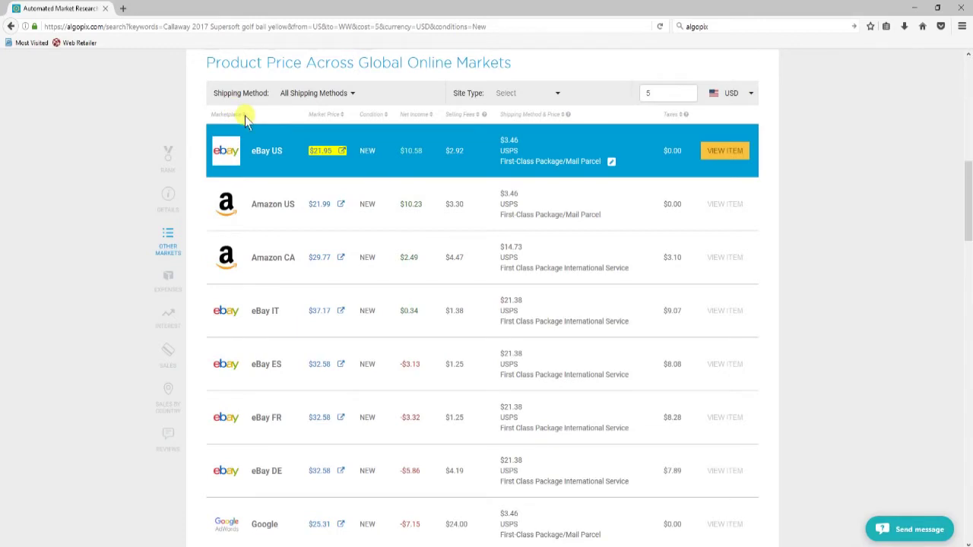
- Sort the price table by Marketplace and review Amazon CA's shipping alternatives
left_click(241, 115)
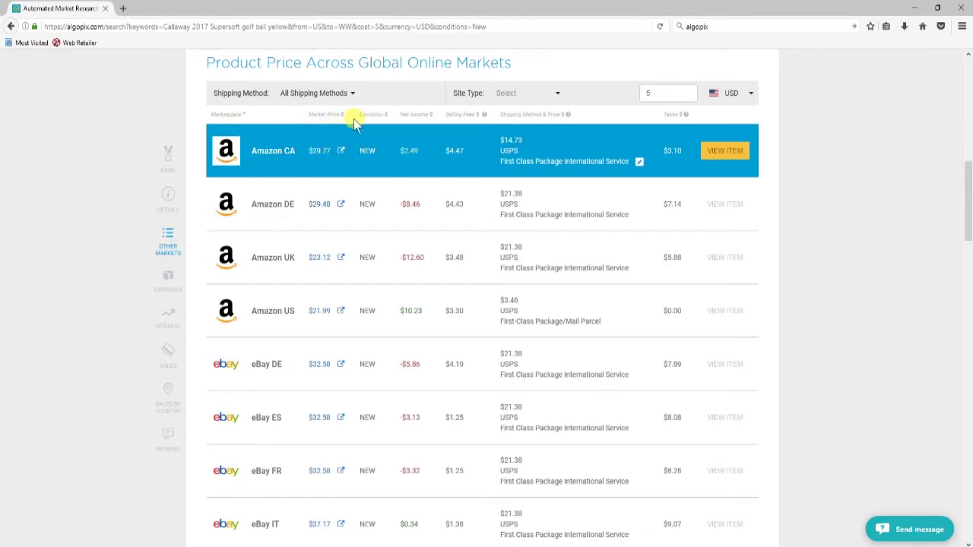
left_click(362, 162)
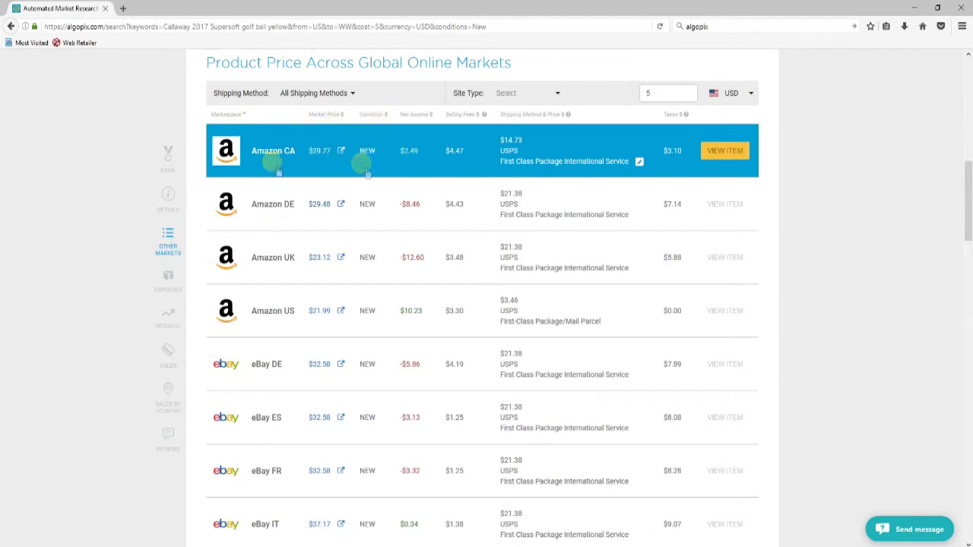
left_click(370, 157)
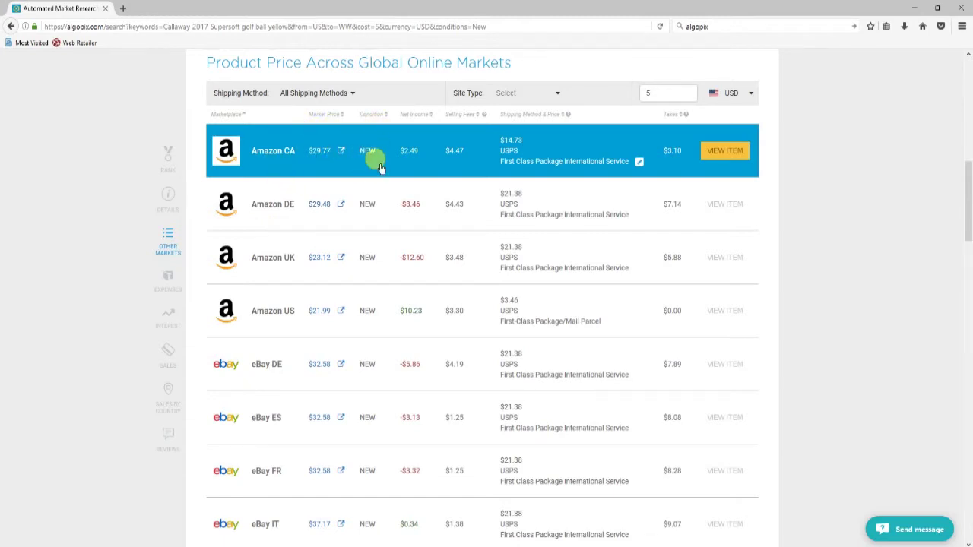
left_click(391, 147)
left_click(295, 158)
left_click(445, 182)
left_click(441, 156)
left_click(638, 161)
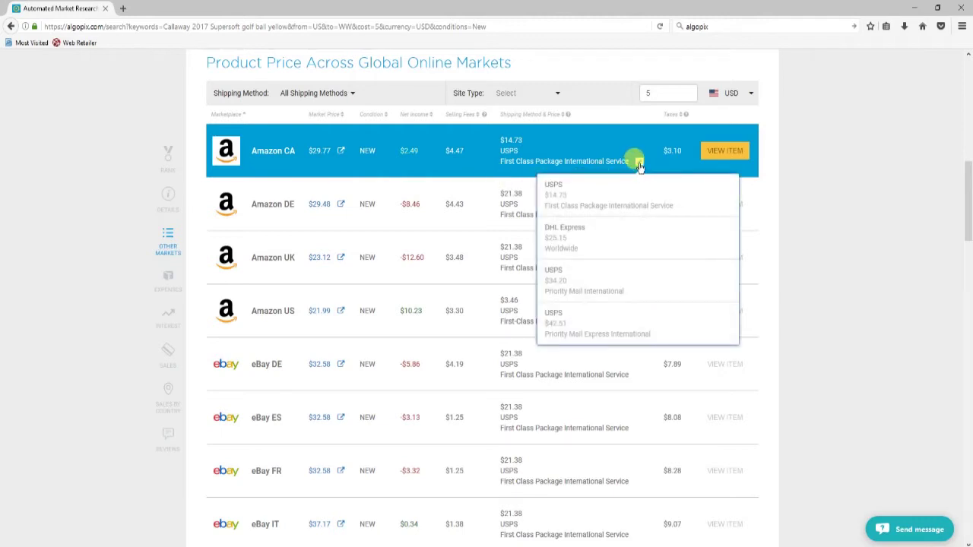
left_click(638, 164)
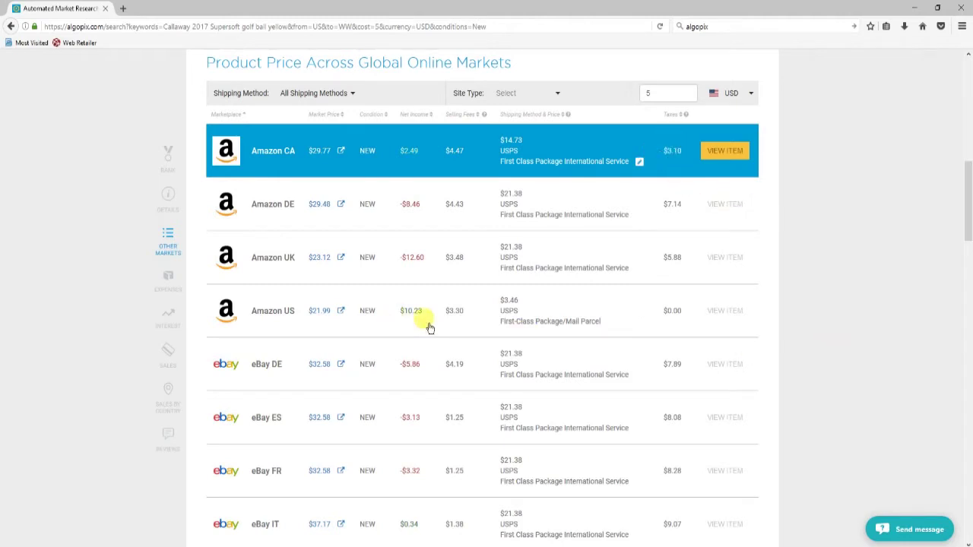
- Select Amazon US as the marketplace and view its $11.76 expenses report
left_click(267, 303)
scroll(851, 274, "down", 2)
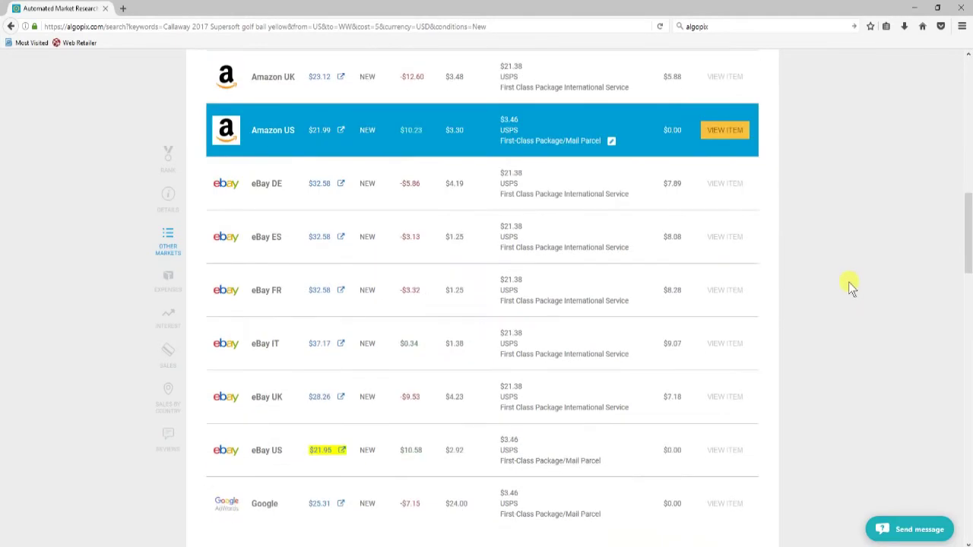
scroll(851, 282, "down", 4)
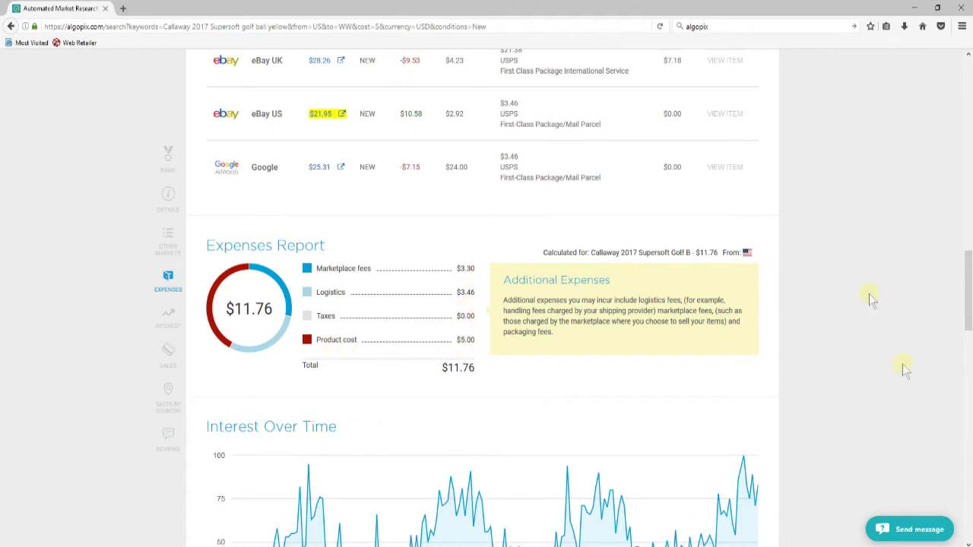
scroll(874, 205, "down", 1)
scroll(875, 206, "down", 2)
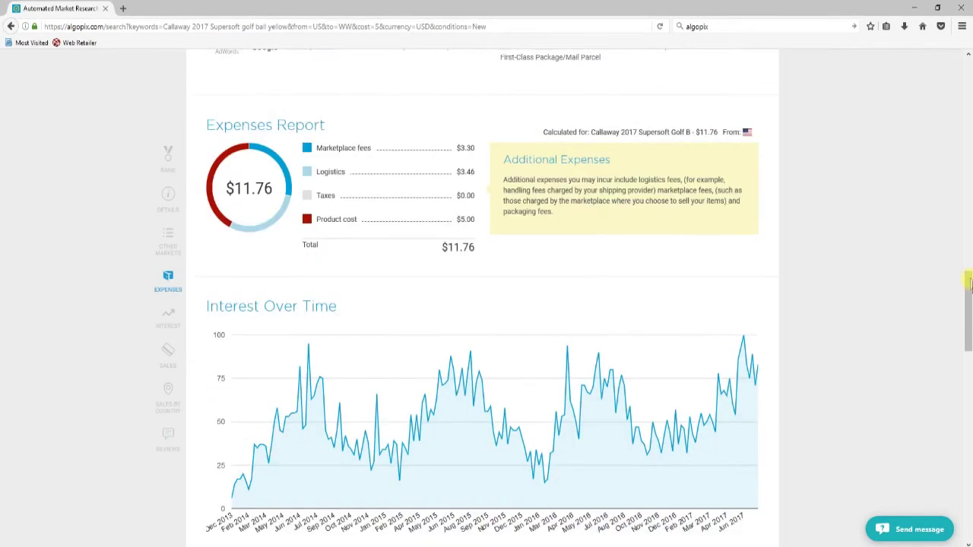
left_click_drag(962, 276, 968, 303)
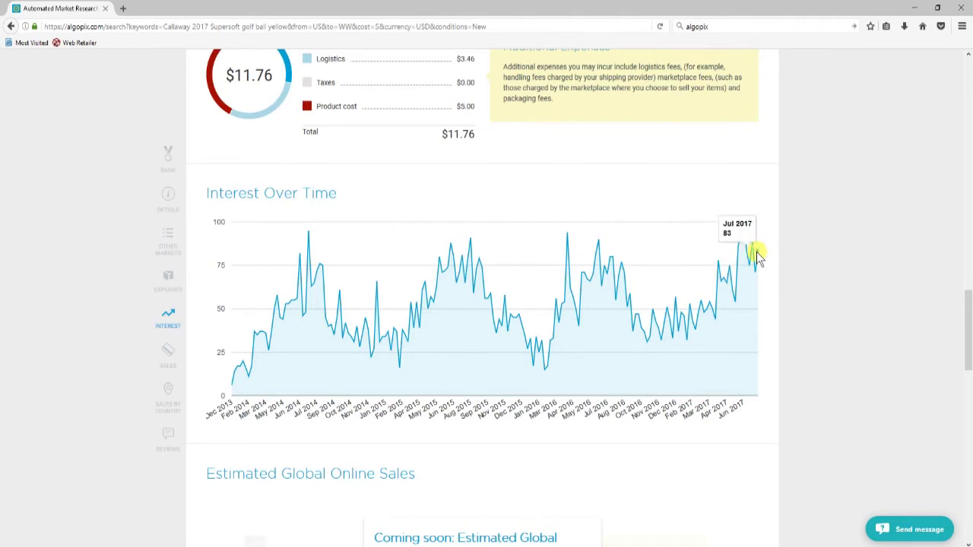
scroll(843, 232, "down", 2)
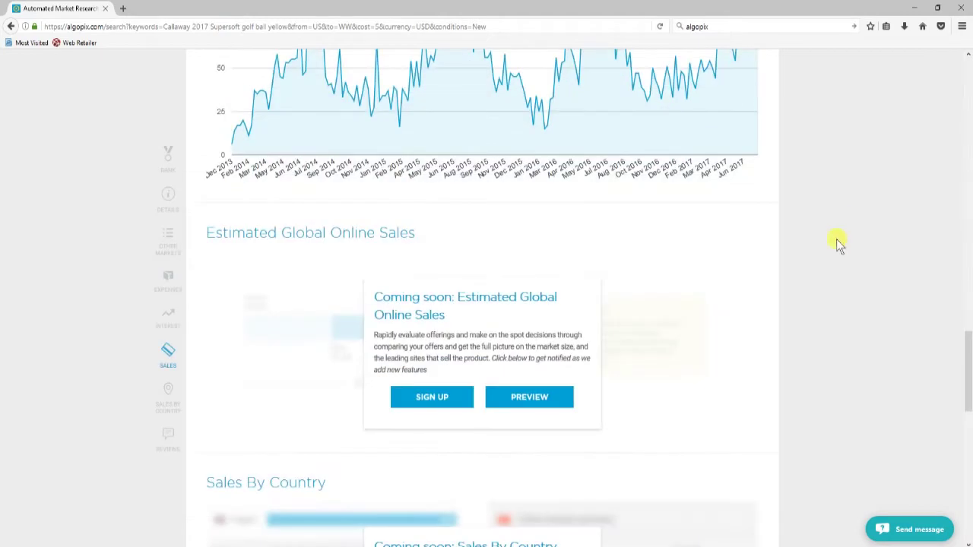
scroll(829, 255, "down", 2)
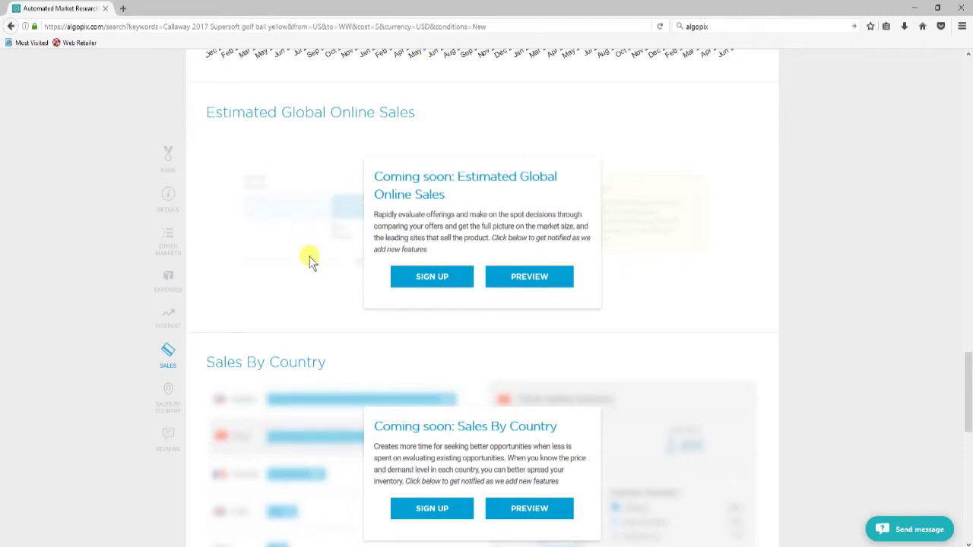
scroll(309, 282, "down", 5)
scroll(352, 284, "down", 1)
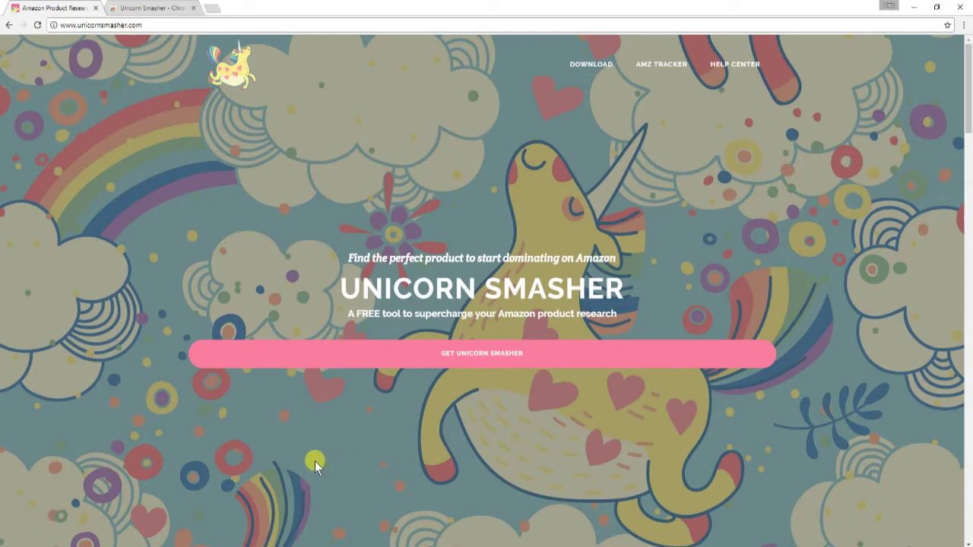
- Open the free Unicorn Smasher download sign-up form, then dismiss it
left_click(529, 362)
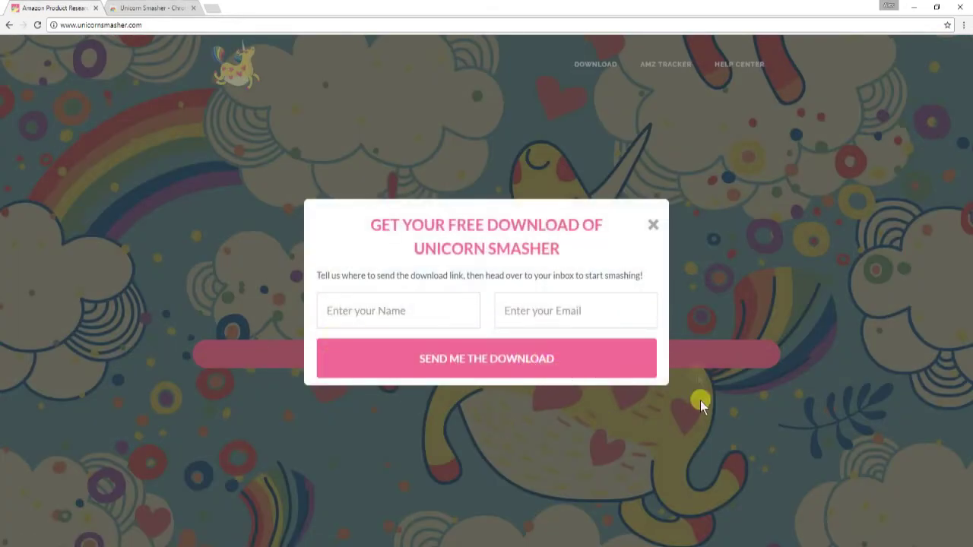
left_click(653, 224)
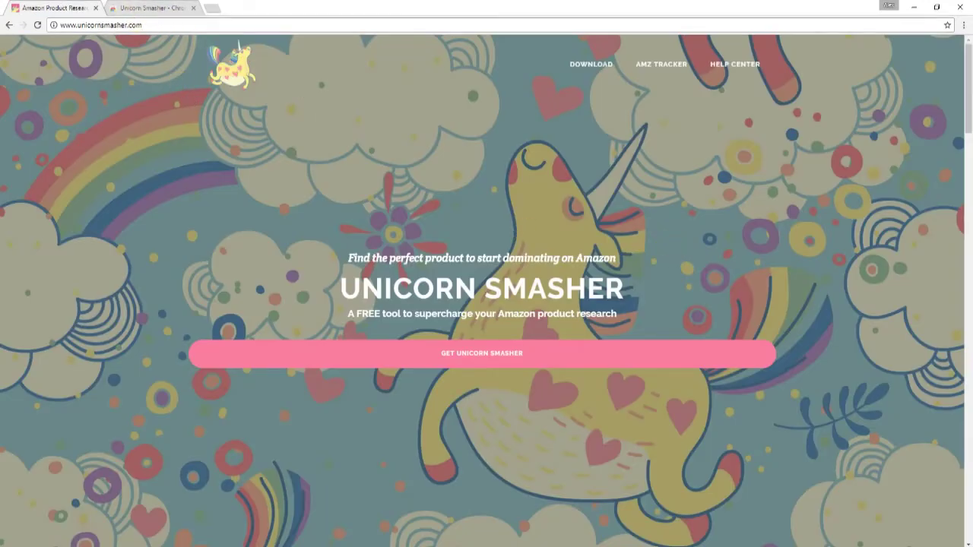
- Add the Unicorn Smasher extension to Chrome from its Web Store listing
left_click(144, 9)
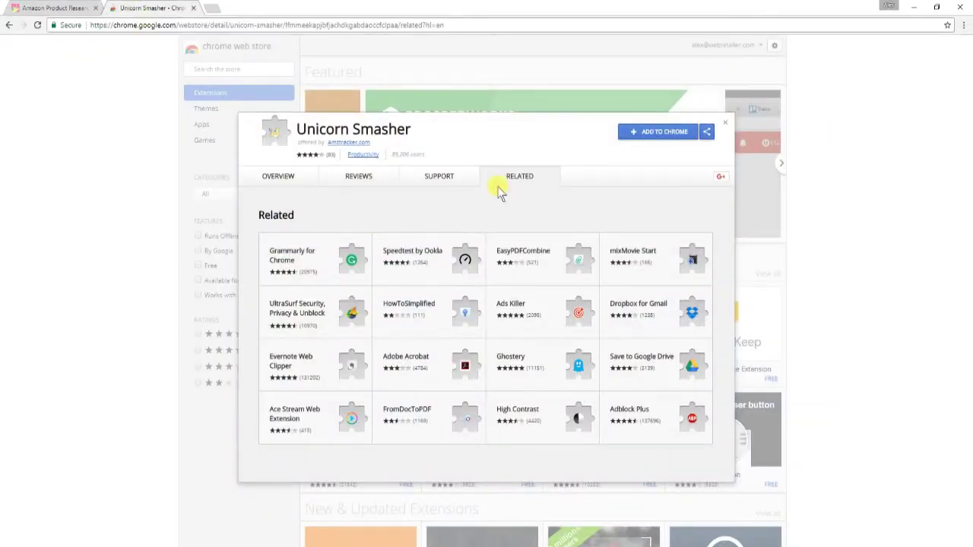
left_click(658, 137)
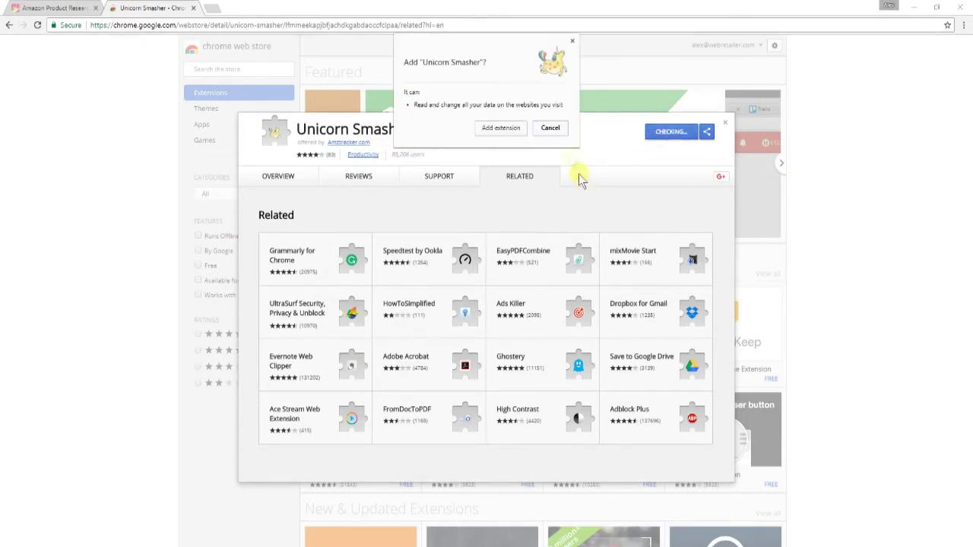
left_click(498, 128)
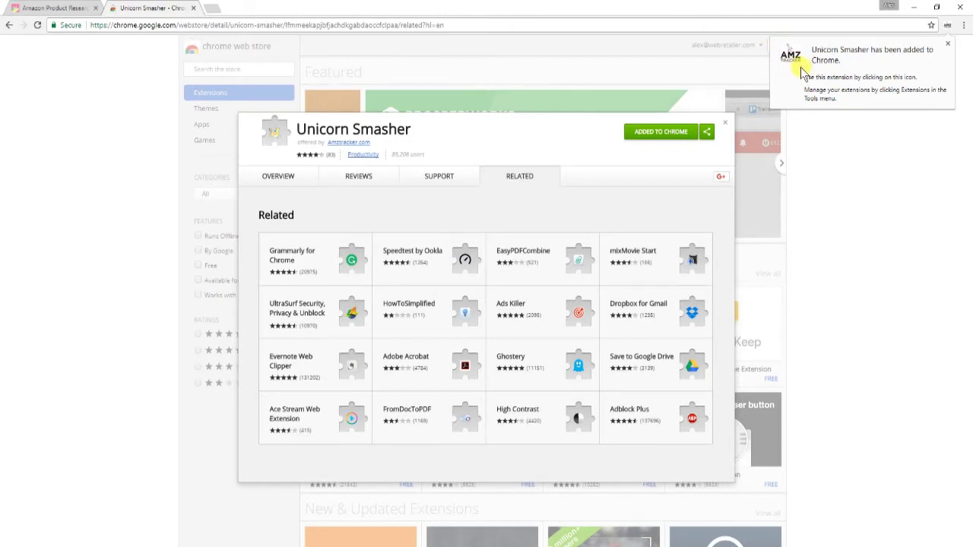
left_click(949, 44)
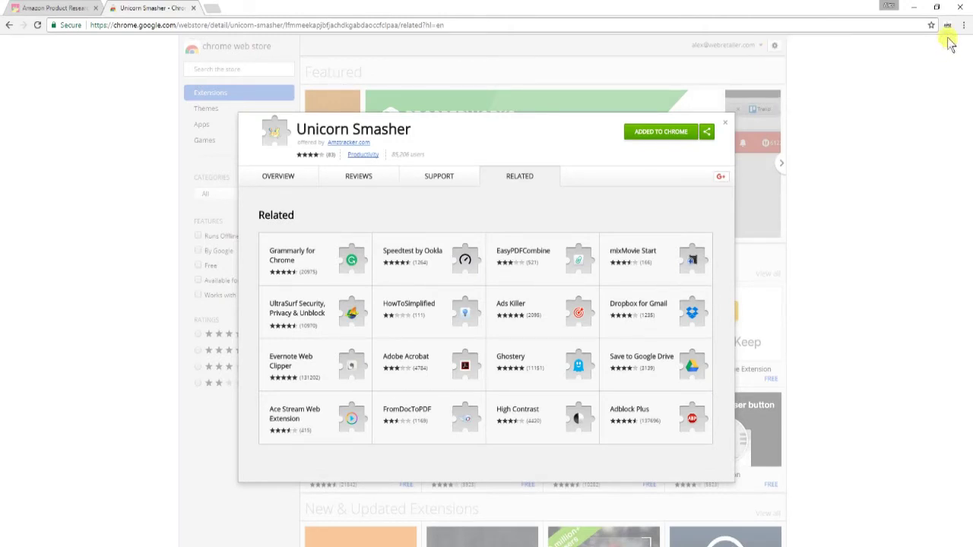
left_click(211, 8)
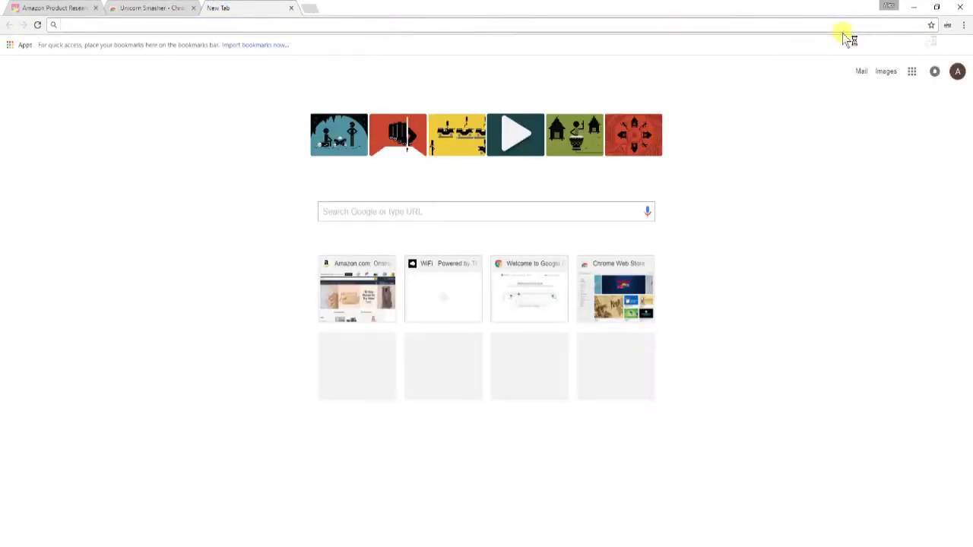
- Go to Amazon and search for 'golf balls'
left_click(948, 25)
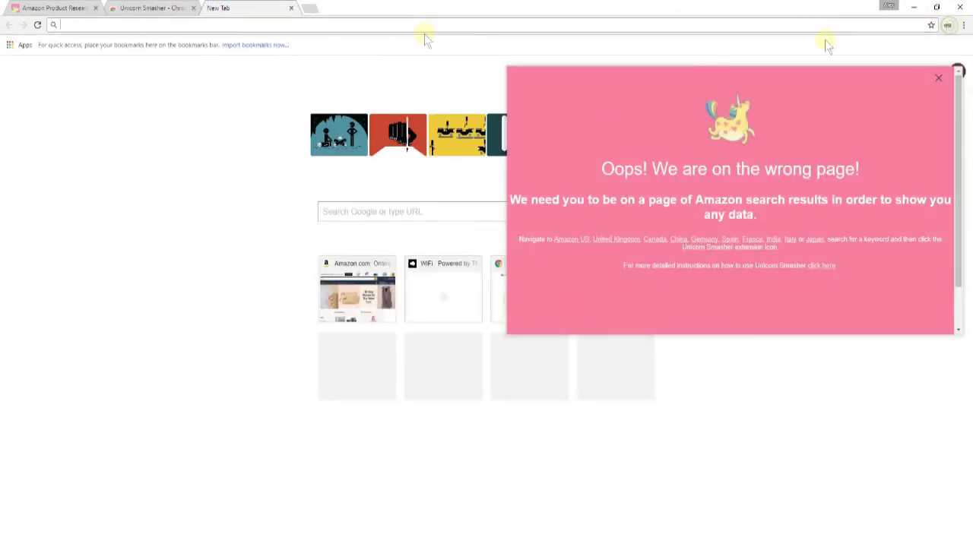
left_click(312, 9)
type("Amazon")
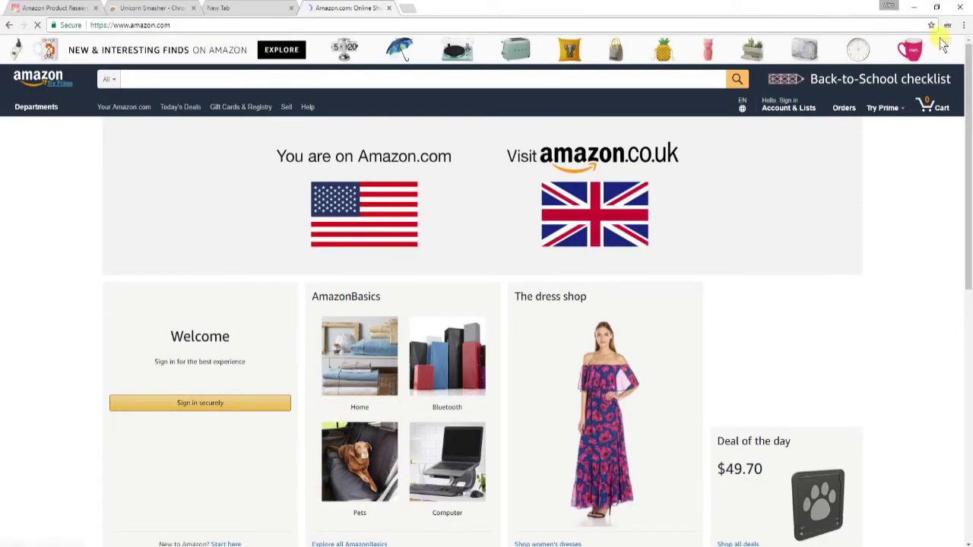
left_click(947, 27)
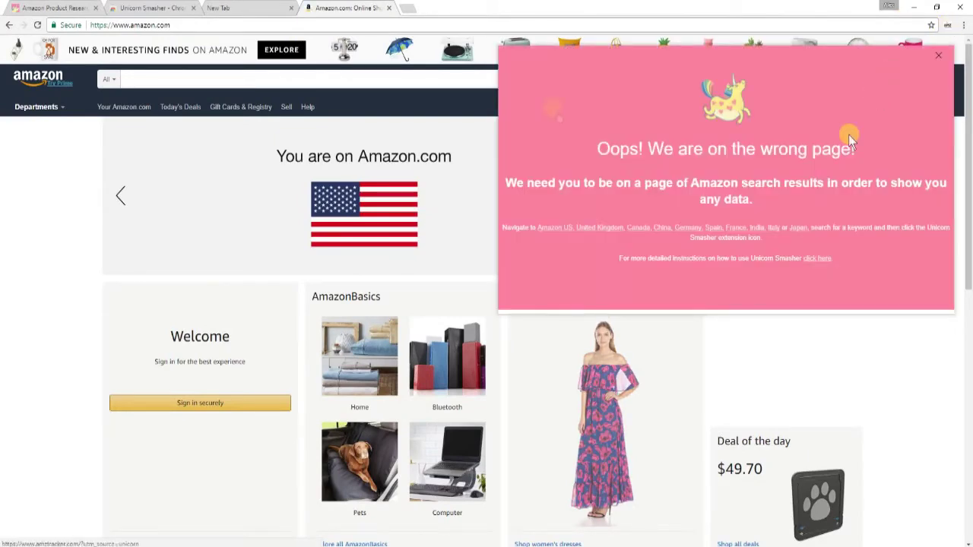
left_click(313, 80)
type("g")
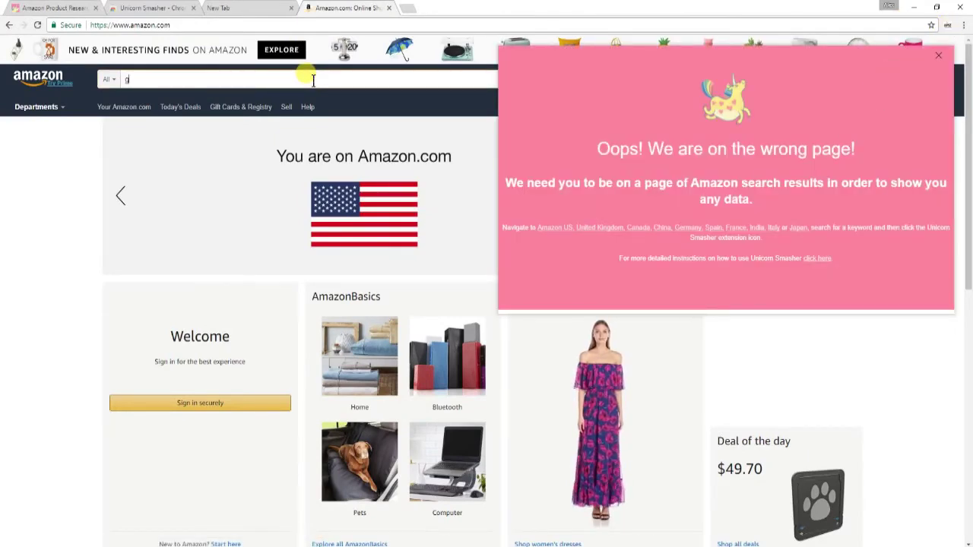
type("olf balls")
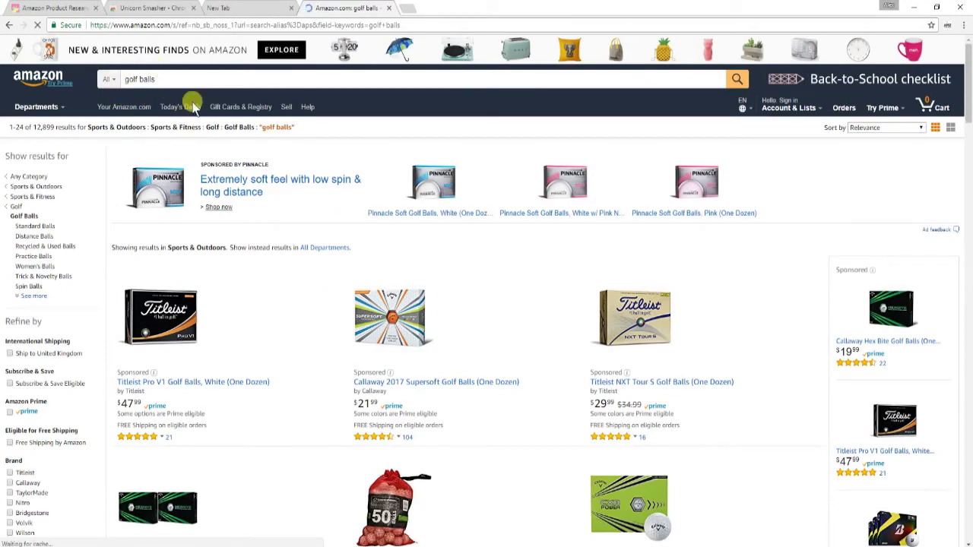
- Run Unicorn Smasher on the golf balls results, allow tracking, and save the search to the dashboard
left_click(947, 25)
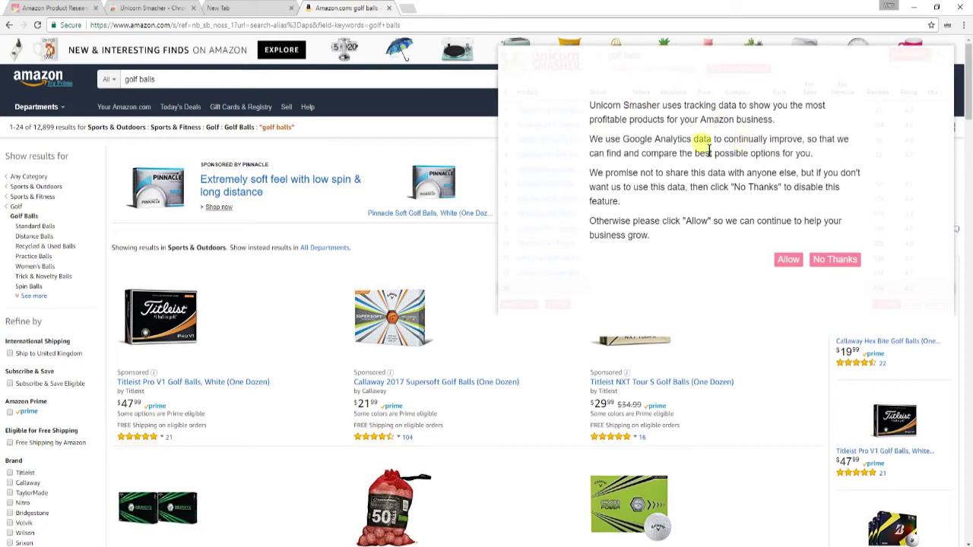
left_click(787, 261)
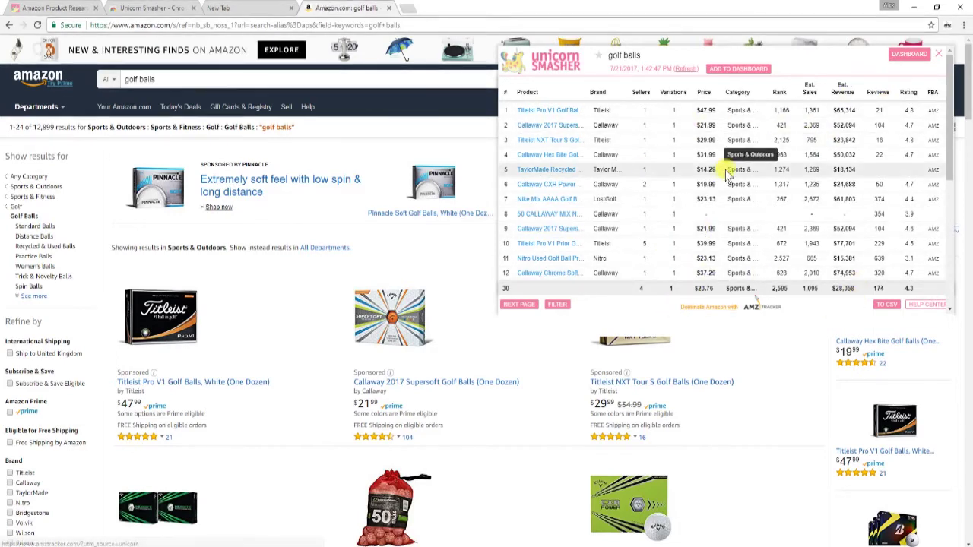
mouse_move(739, 110)
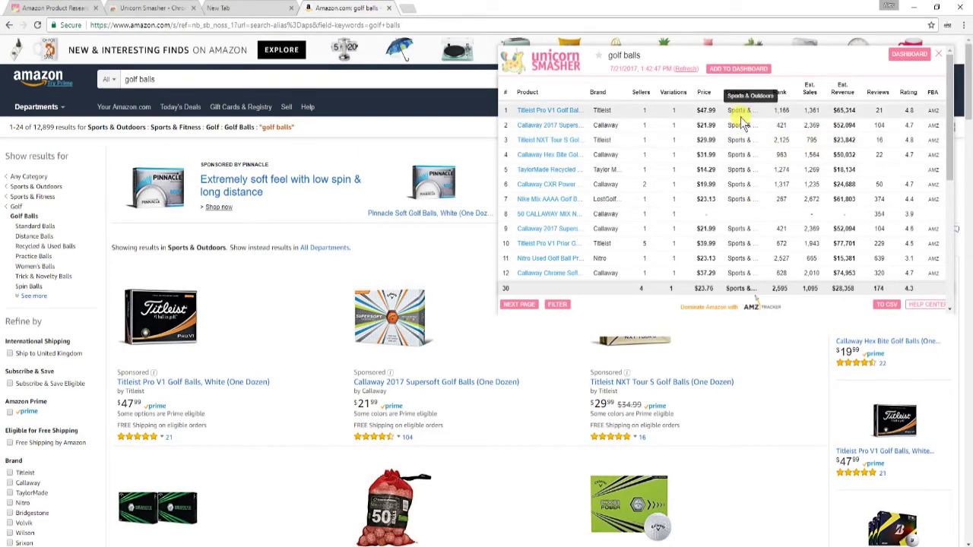
left_click(738, 69)
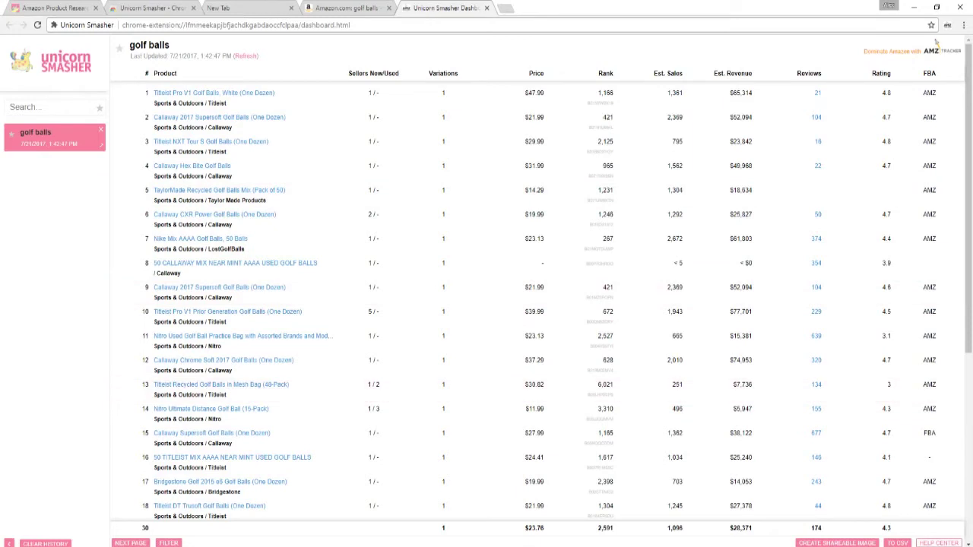
- Export the golf balls product table to a CSV file
left_click(897, 543)
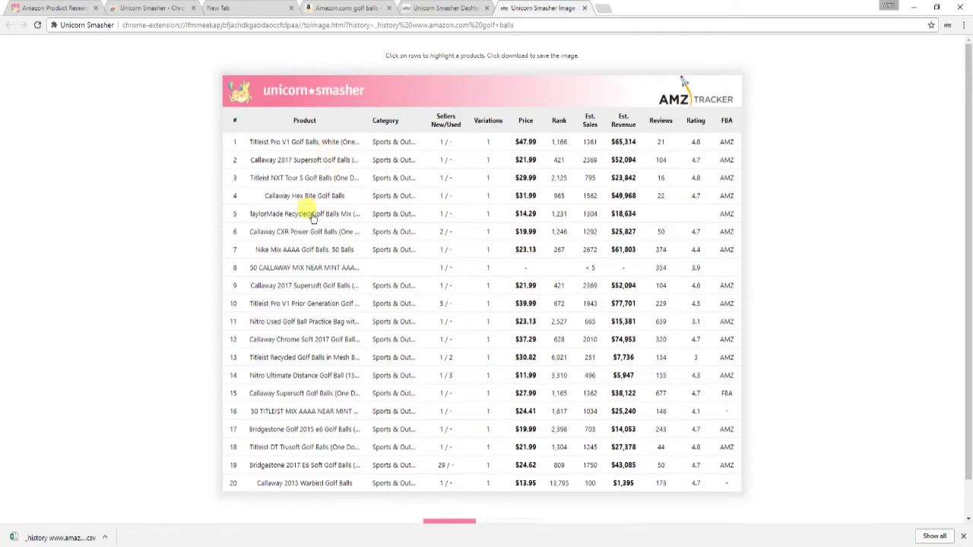
- Highlight rows 3, 11, 16 and 7 of the golf balls table and download it as an image
left_click(293, 181)
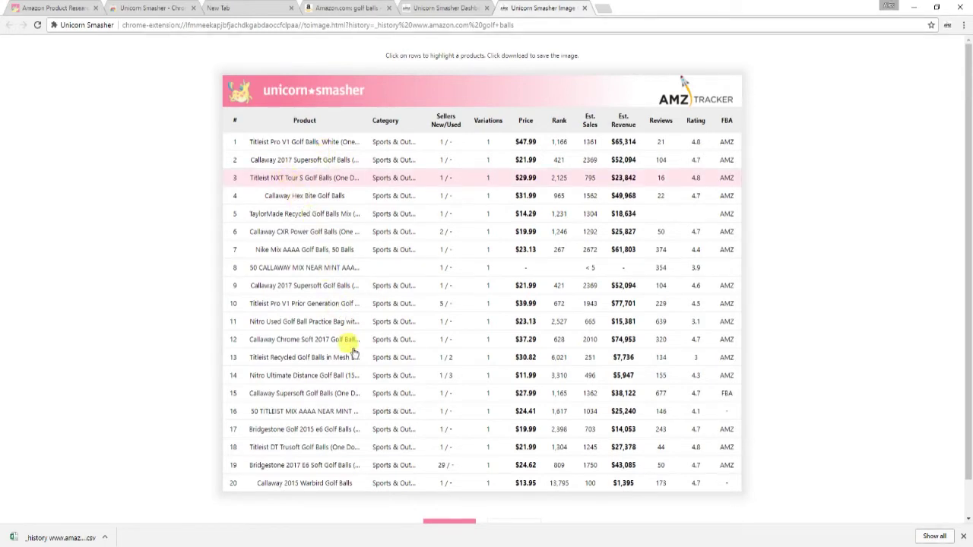
left_click(308, 323)
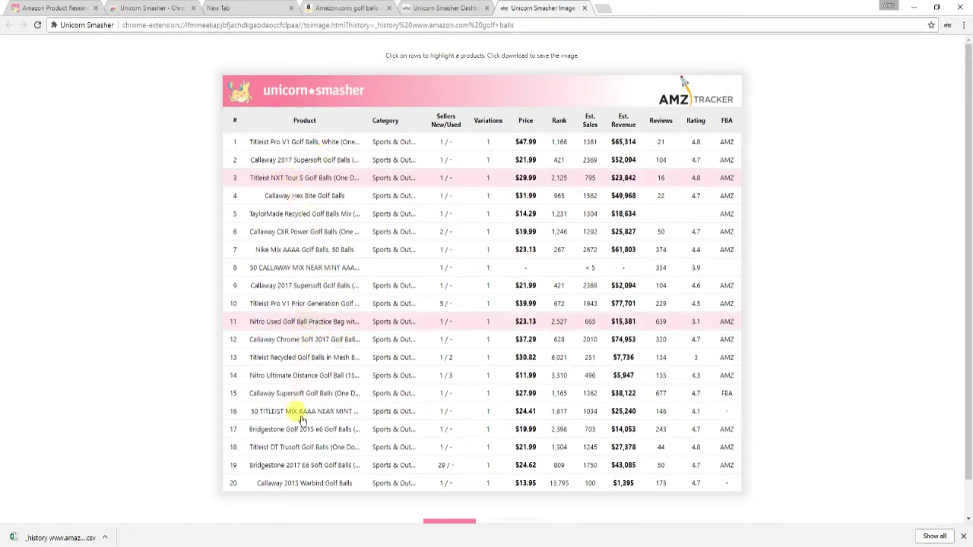
left_click(296, 411)
left_click(314, 253)
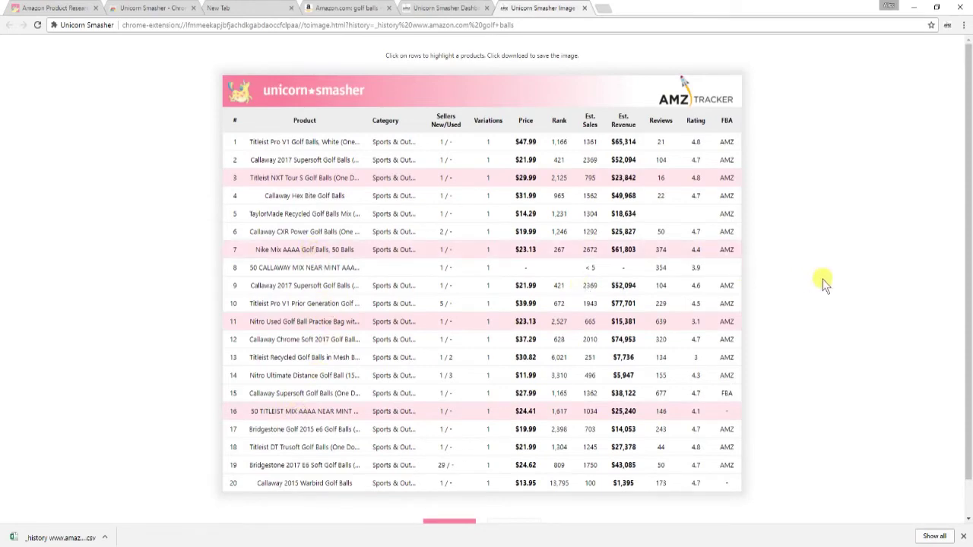
scroll(812, 289, "down", 2)
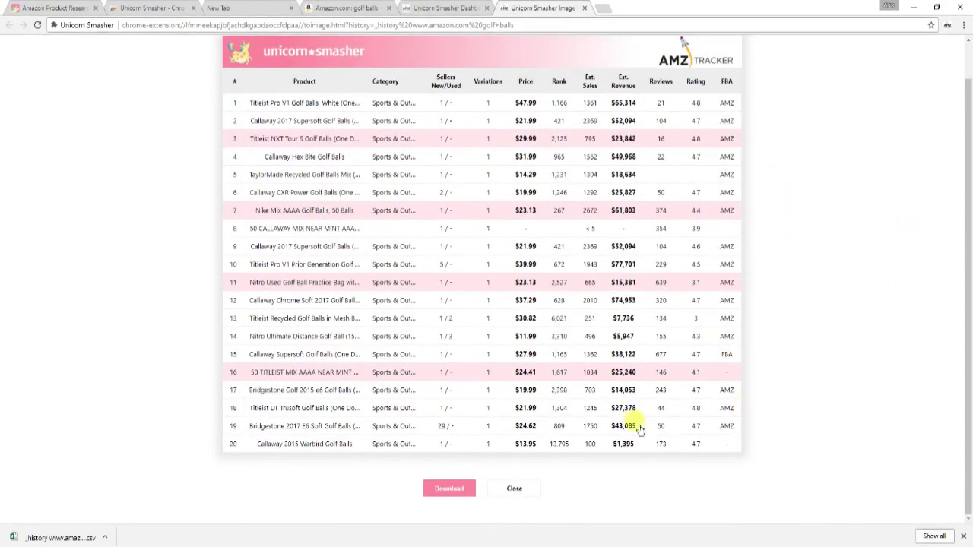
left_click(460, 491)
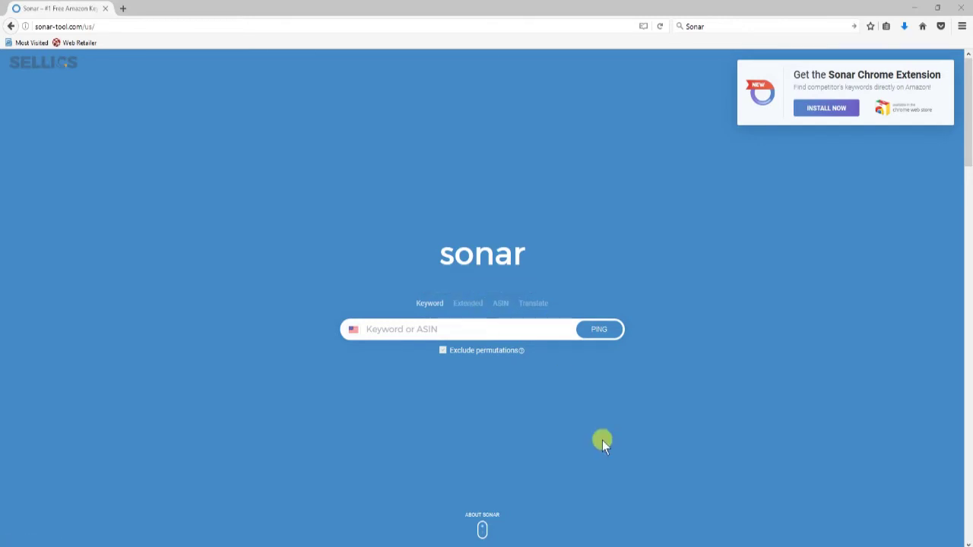
- Place the cursor in Sonar's Keyword or ASIN search box
left_click(356, 330)
type("gol")
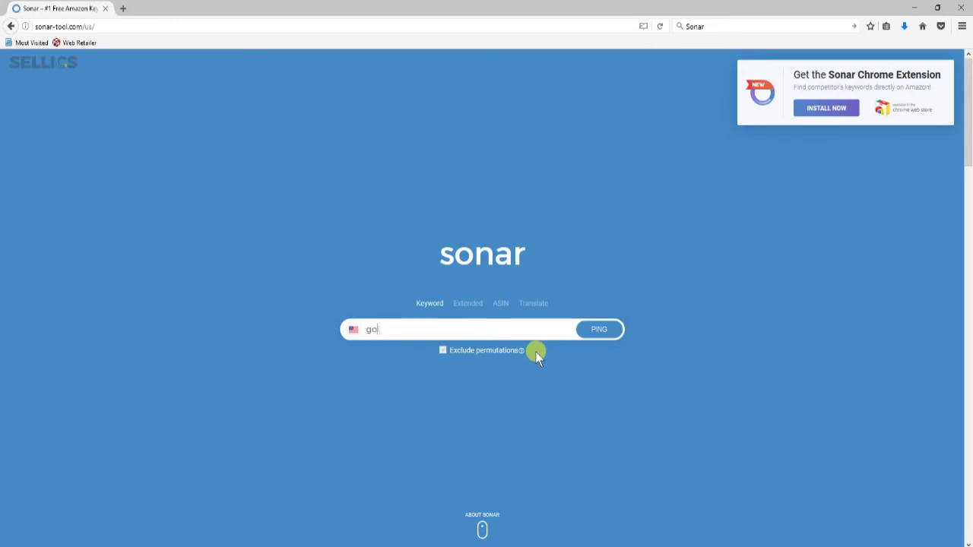
type("f balls")
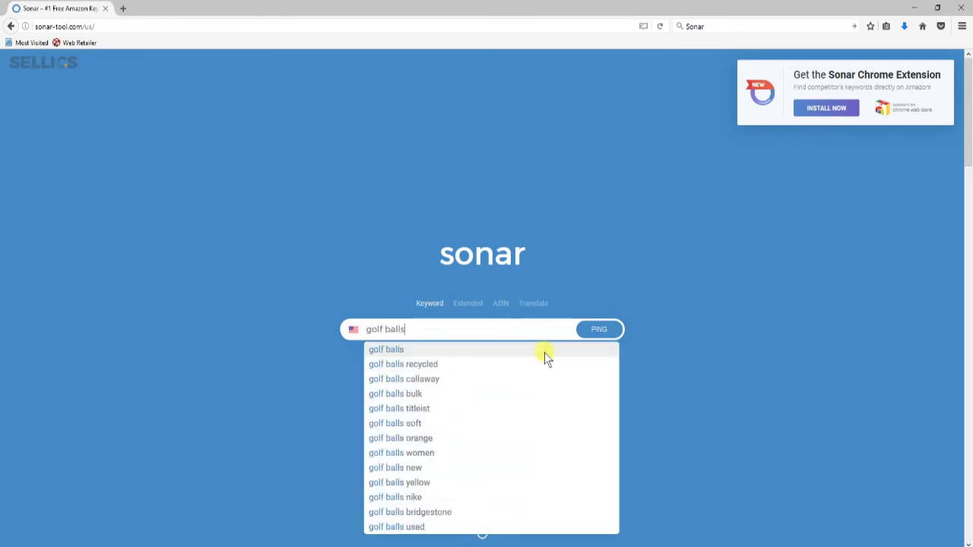
left_click(598, 333)
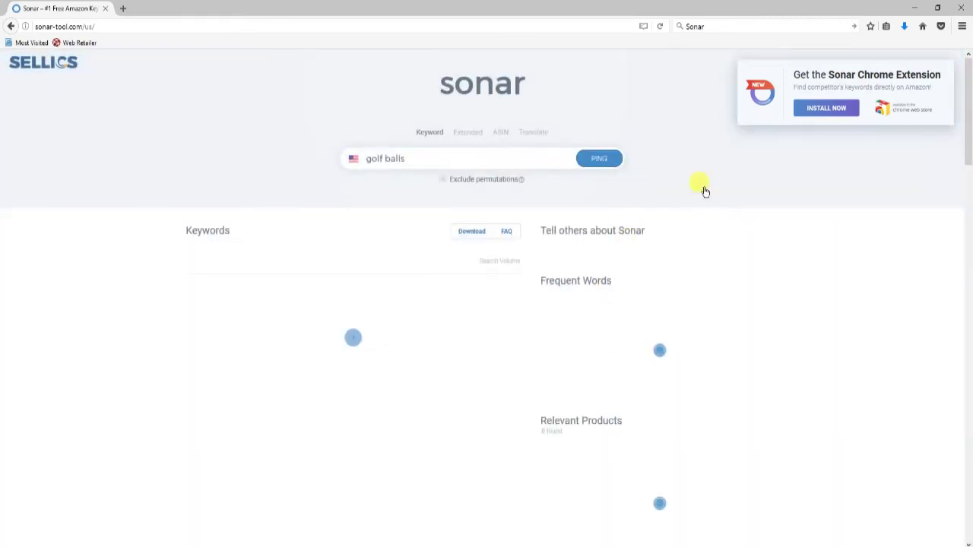
scroll(406, 263, "down", 2)
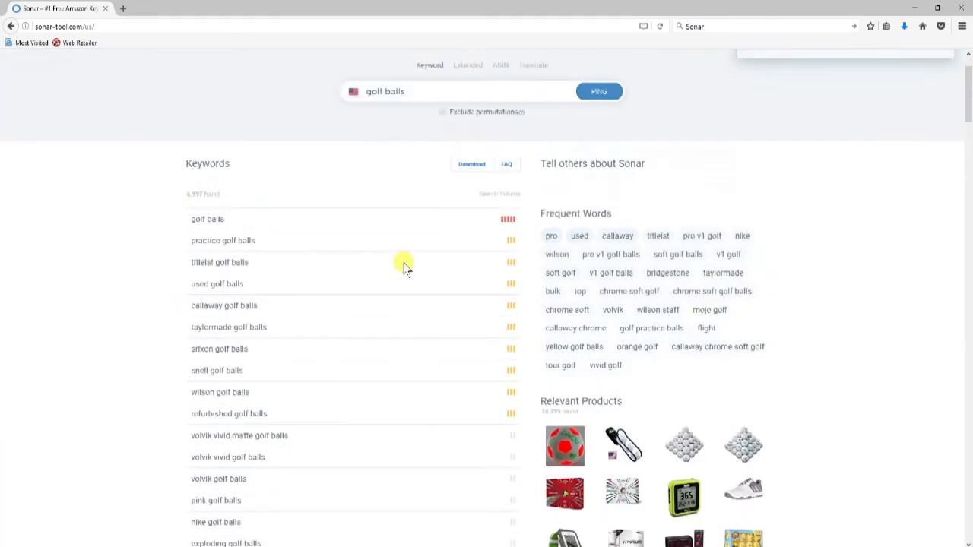
scroll(406, 267, "down", 3)
scroll(397, 271, "up", 5)
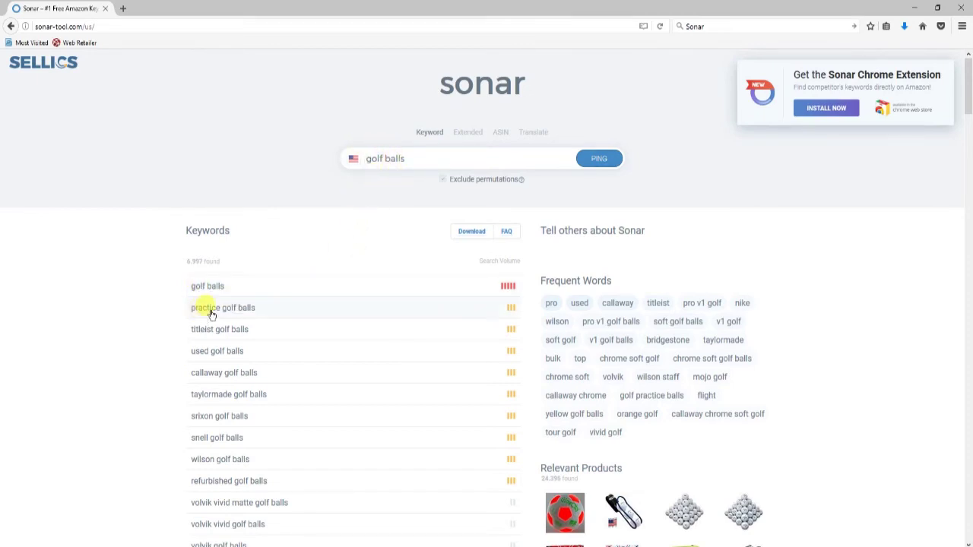
scroll(228, 342, "down", 2)
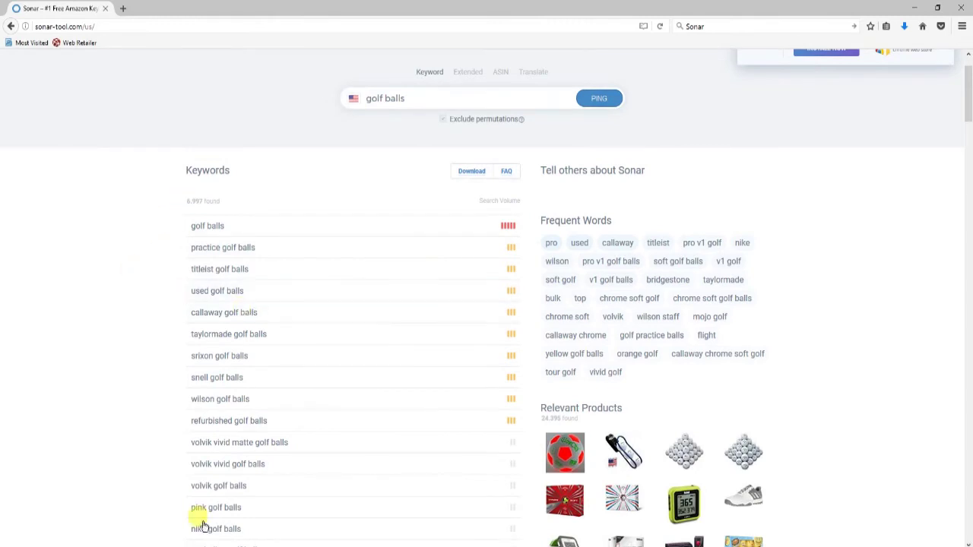
scroll(798, 281, "down", 2)
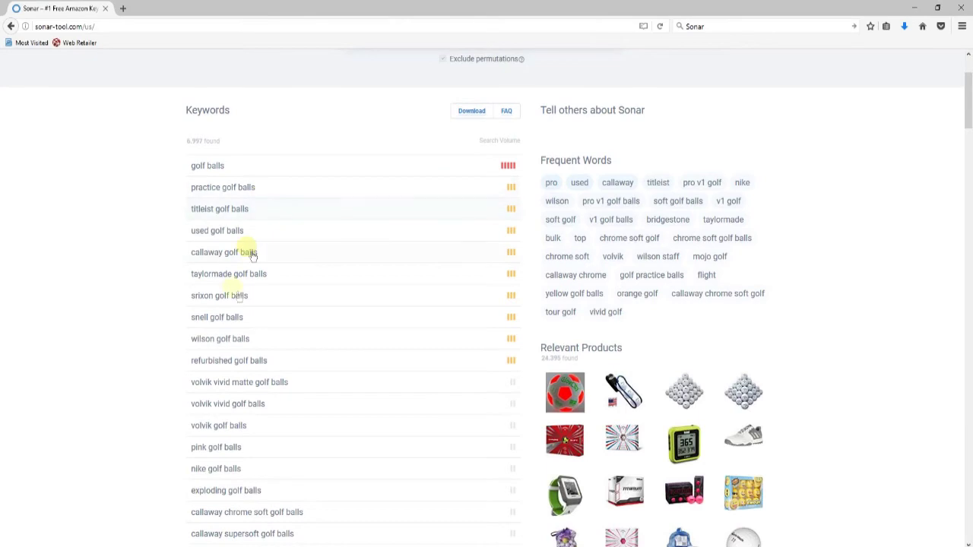
scroll(857, 297, "down", 2)
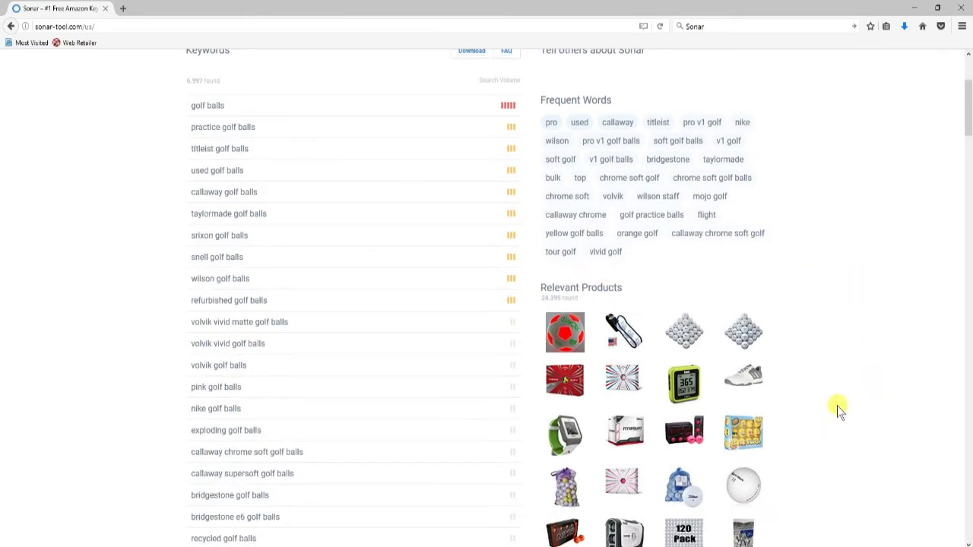
scroll(837, 406, "up", 2)
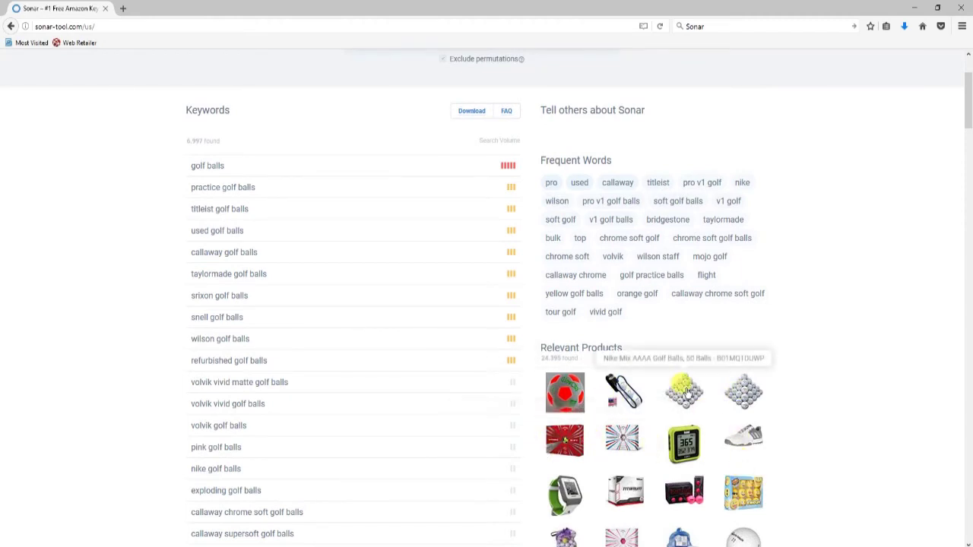
- Pull up keywords for the Nike Mix AAAA golf-ball product and download Sonar's keyword list as CSV
left_click(684, 392)
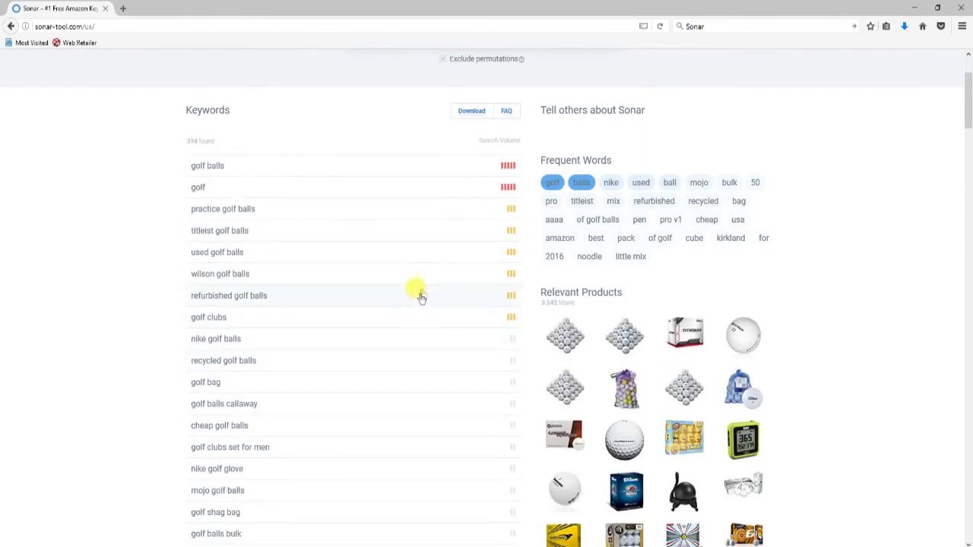
scroll(421, 297, "up", 3)
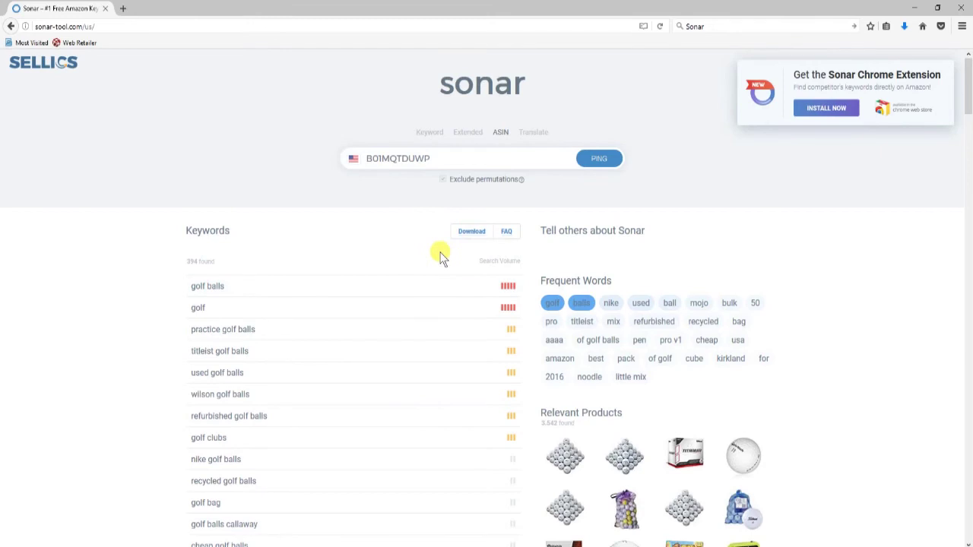
scroll(397, 288, "down", 2)
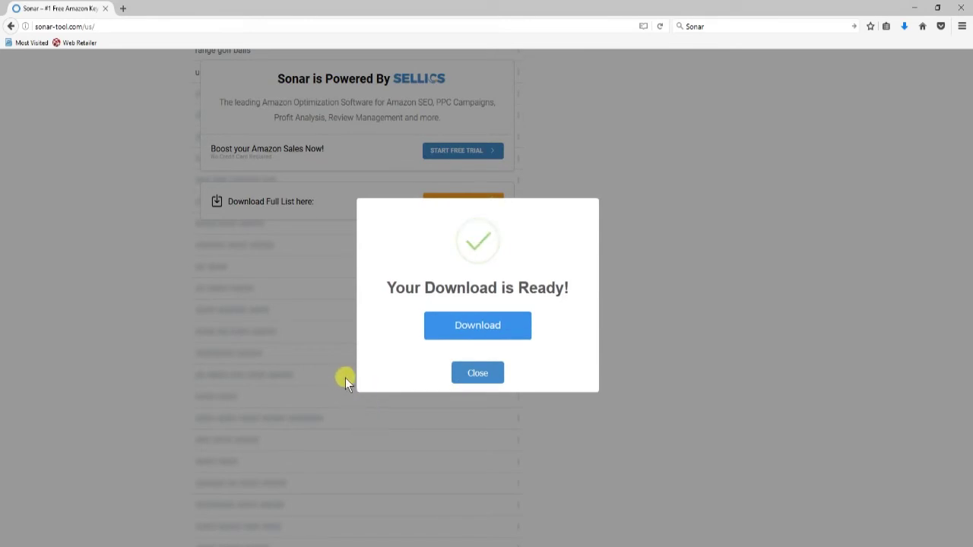
left_click(488, 325)
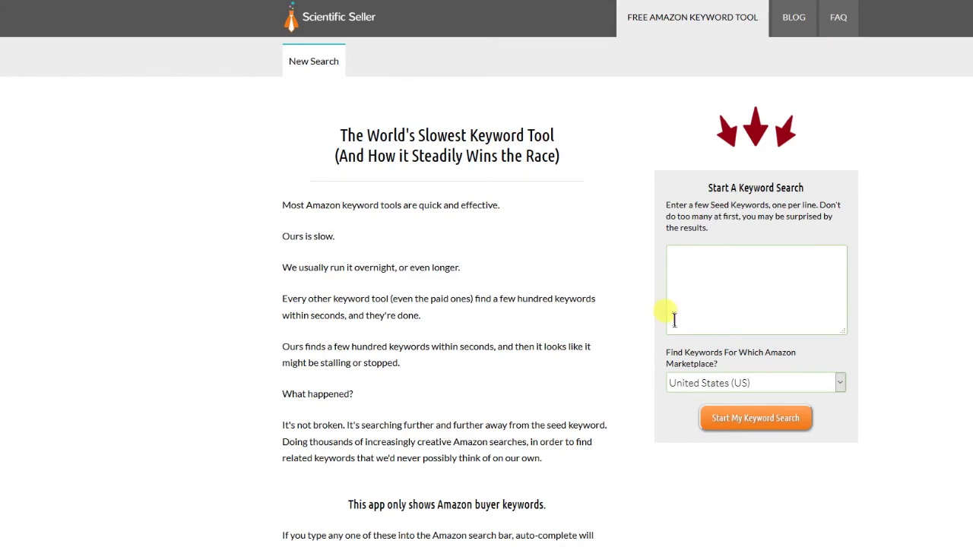
- Run a Scientific Seller keyword search on seed 'golf balls' in the United States marketplace
left_click(689, 268)
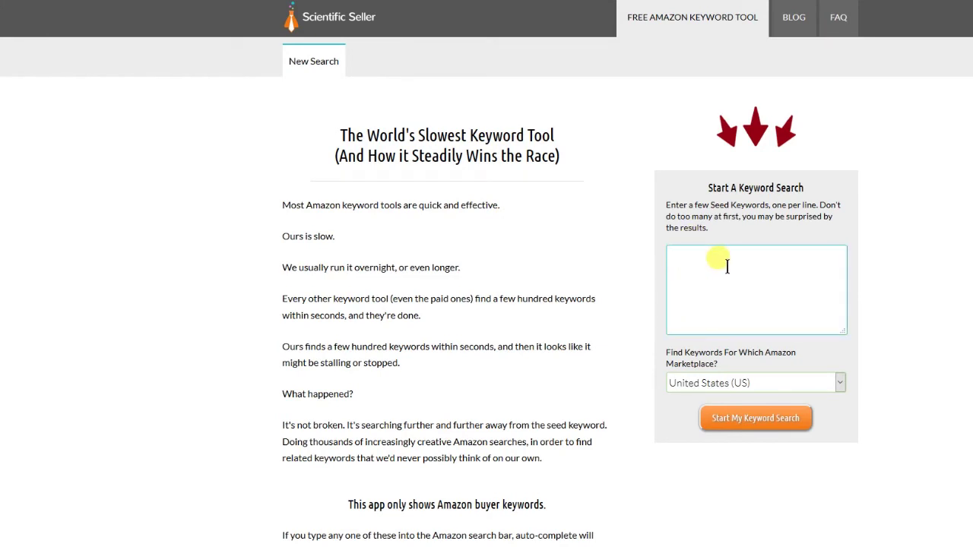
type("golf balls")
left_click(844, 384)
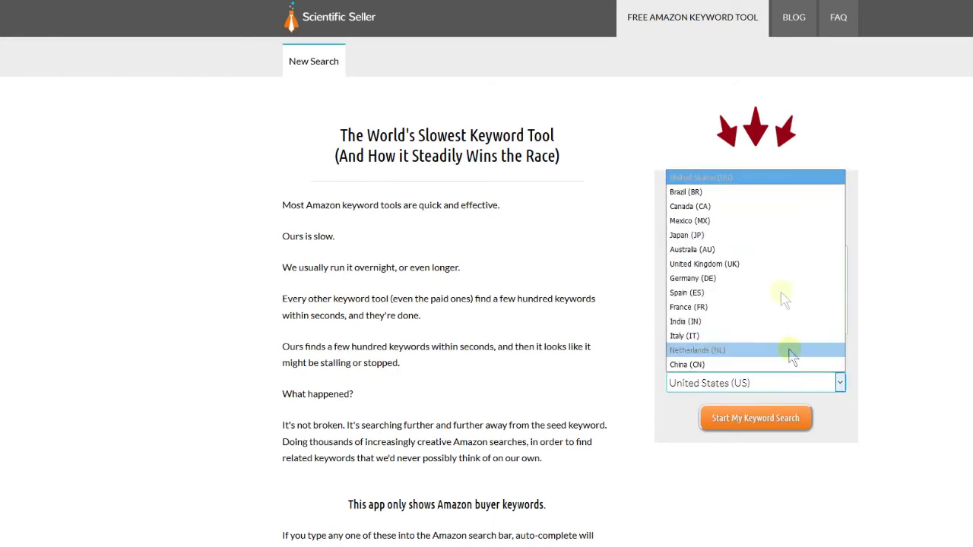
left_click(714, 181)
left_click(731, 418)
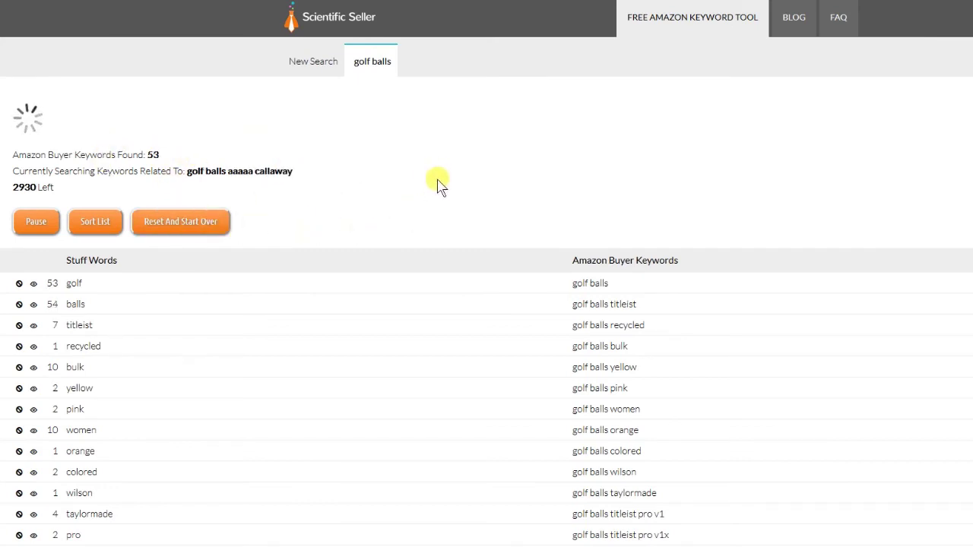
- Review the golf balls results past 100 keywords, then return to a blank New Search form
scroll(458, 192, "down", 2)
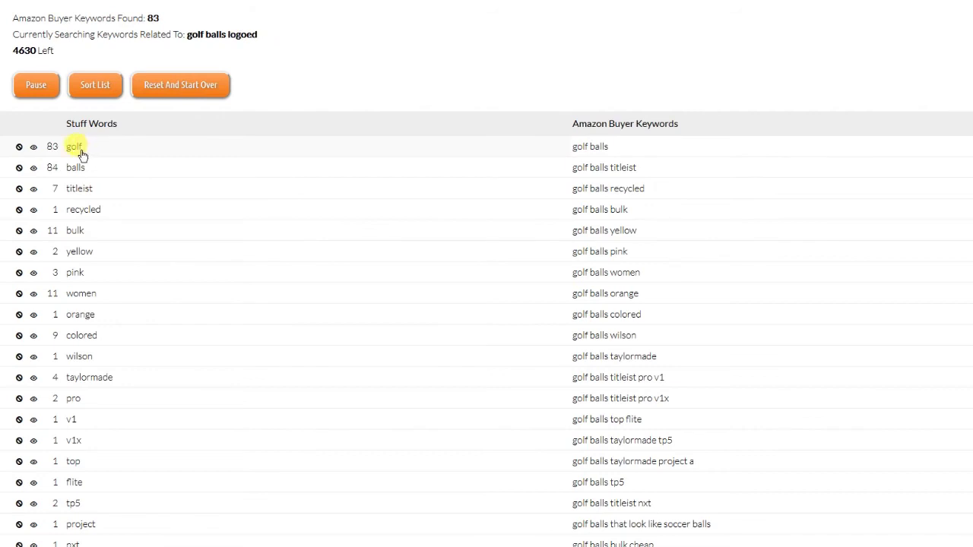
left_click(81, 154)
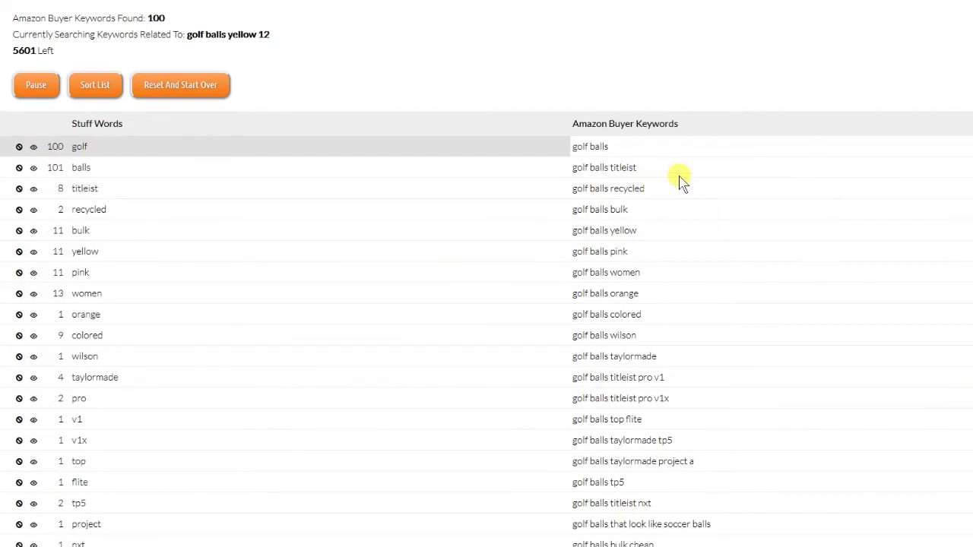
scroll(696, 228, "down", 5)
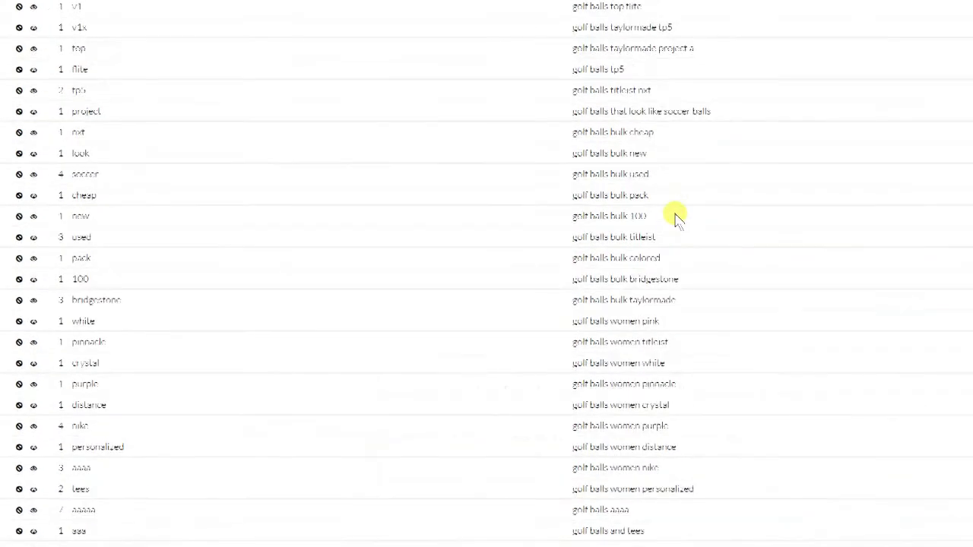
scroll(673, 220, "down", 5)
scroll(720, 152, "down", 2)
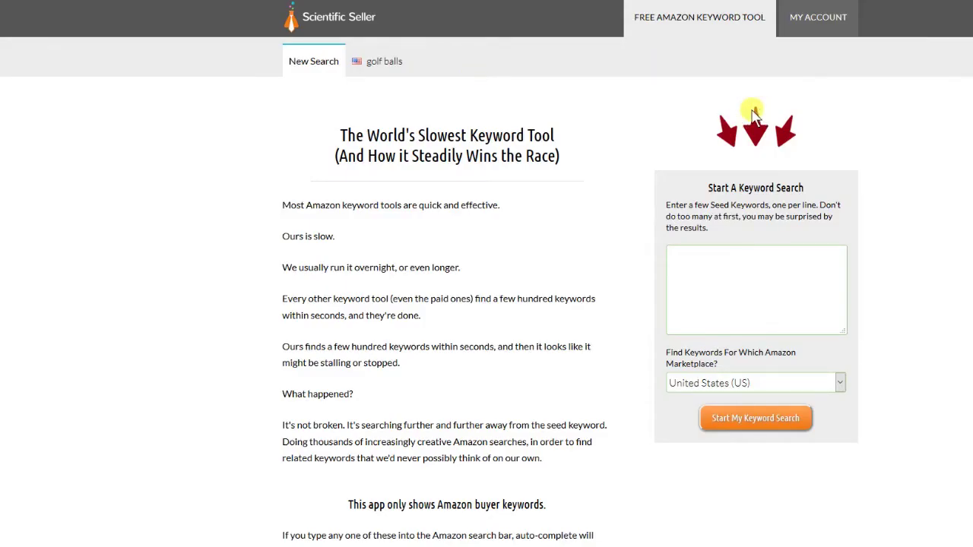
- Start a new golf balls keyword search and watch the results accumulate
left_click(754, 283)
type("golf balls")
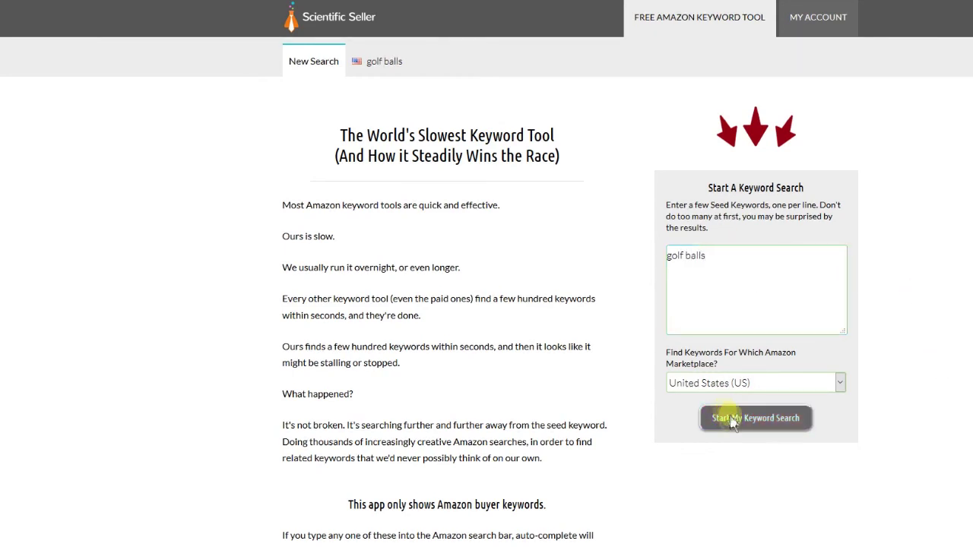
left_click(739, 419)
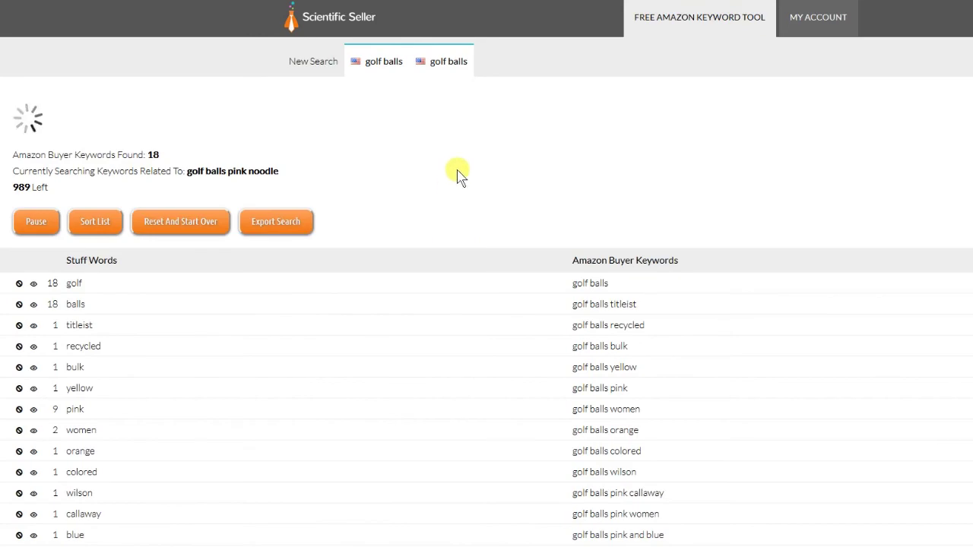
scroll(461, 174, "down", 2)
scroll(463, 182, "down", 3)
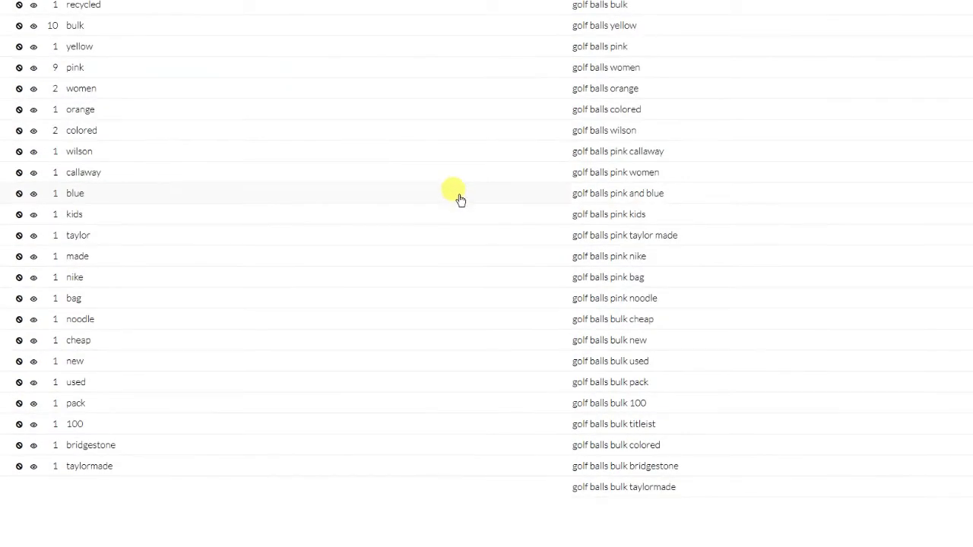
scroll(458, 200, "down", 2)
scroll(455, 264, "up", 7)
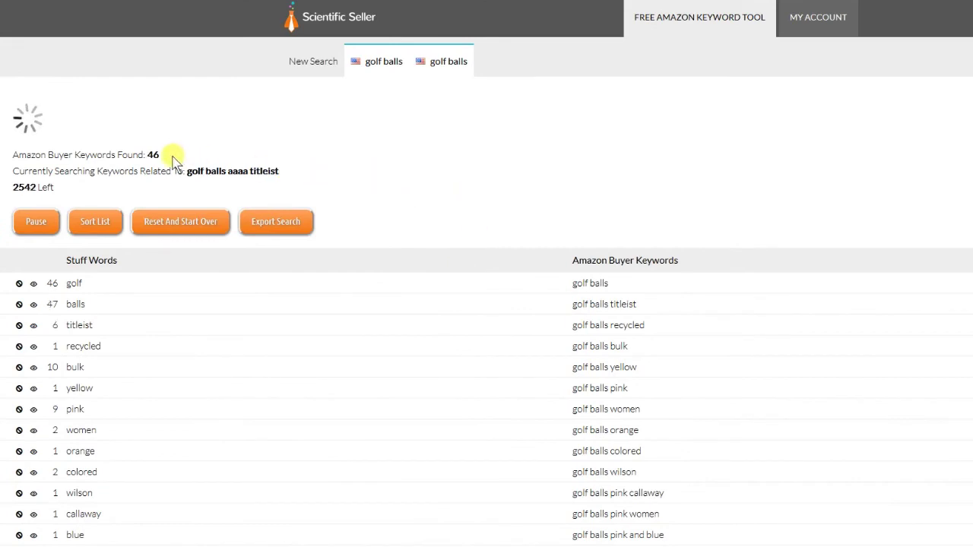
- Pause the search at 52 keywords, sort stuff words by count, and export the results
left_click(28, 212)
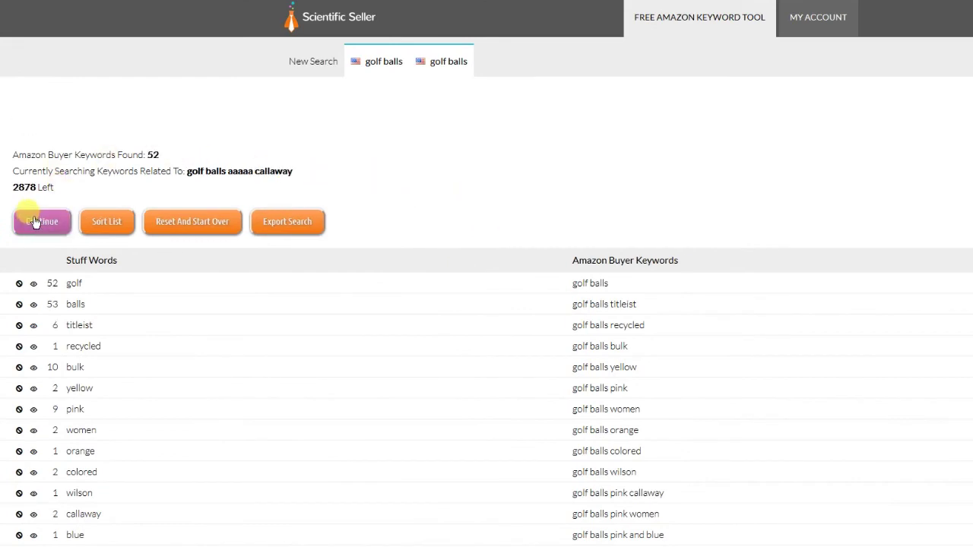
left_click(106, 221)
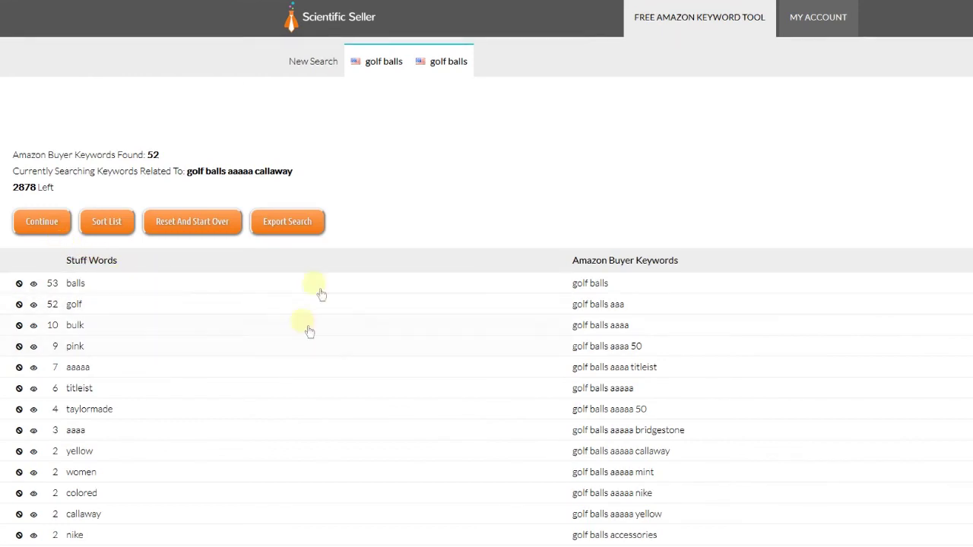
left_click(286, 221)
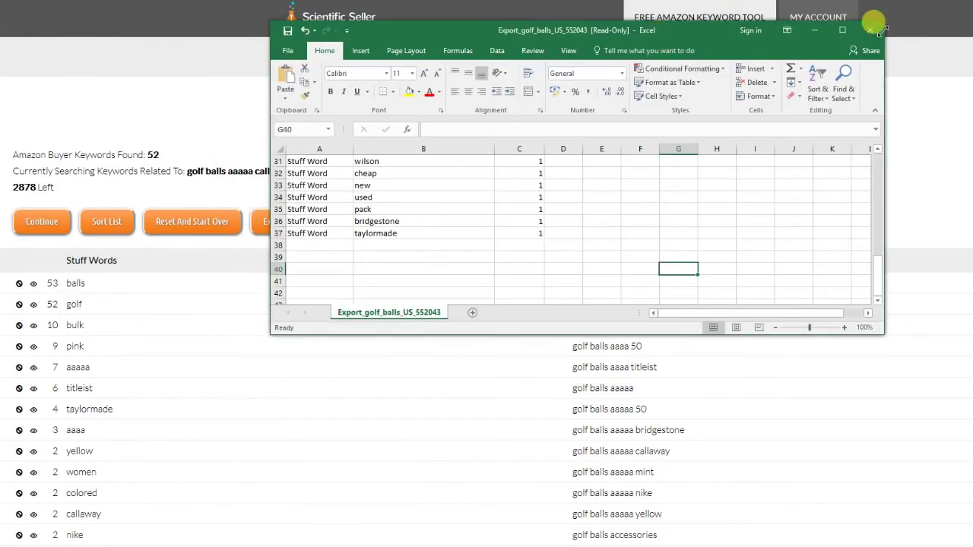
- Maximize Excel to review the exported buyer keywords and stuff-word counts, then dismiss the leftover prompt
left_click(841, 28)
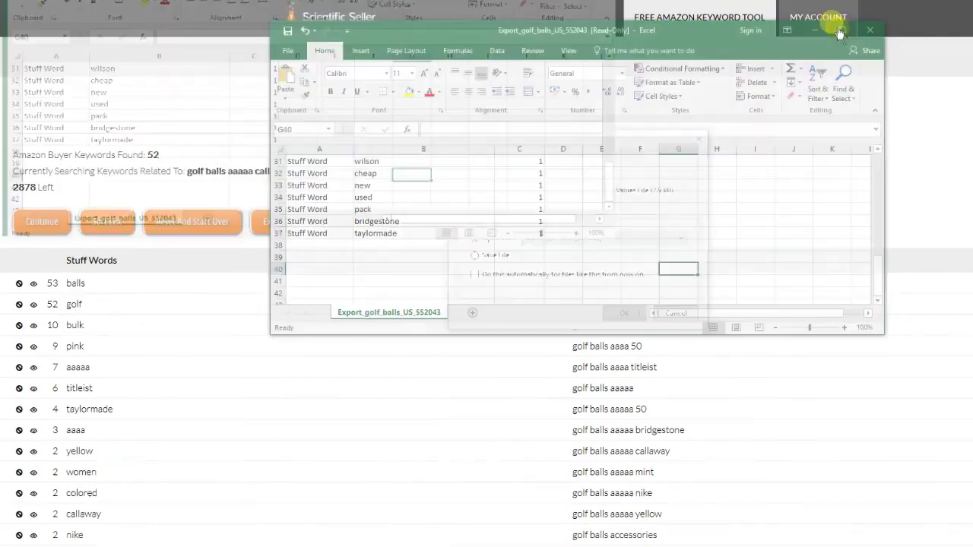
scroll(277, 168, "up", 10)
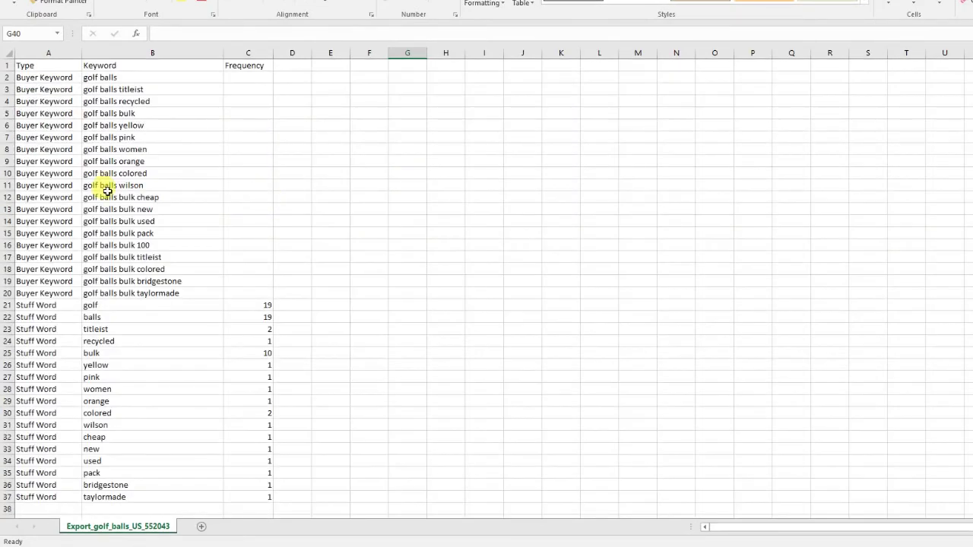
scroll(203, 262, "down", 1)
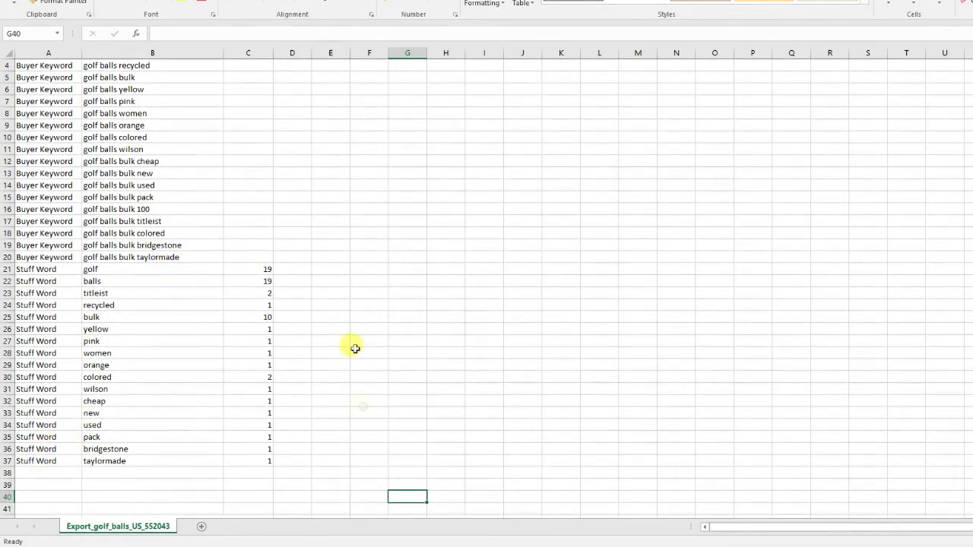
scroll(250, 304, "up", 1)
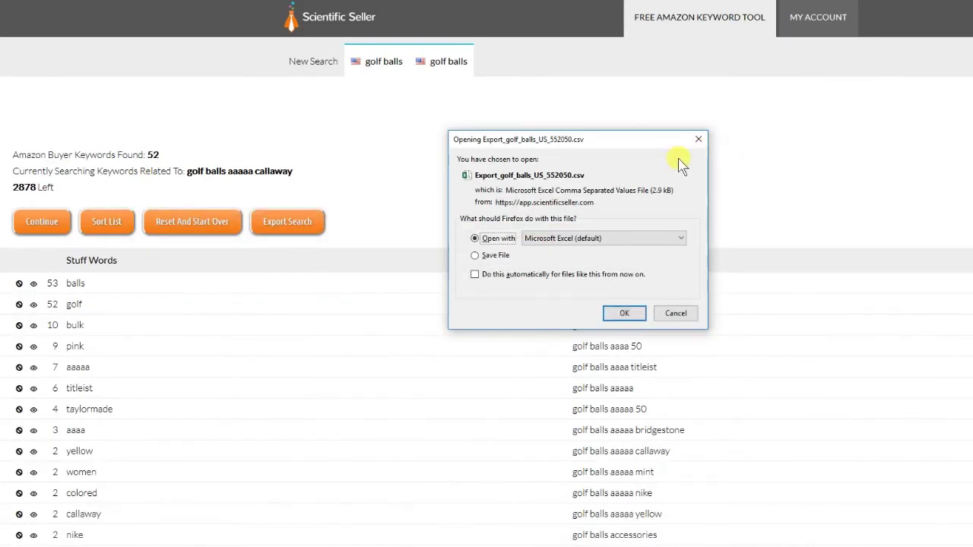
left_click(698, 139)
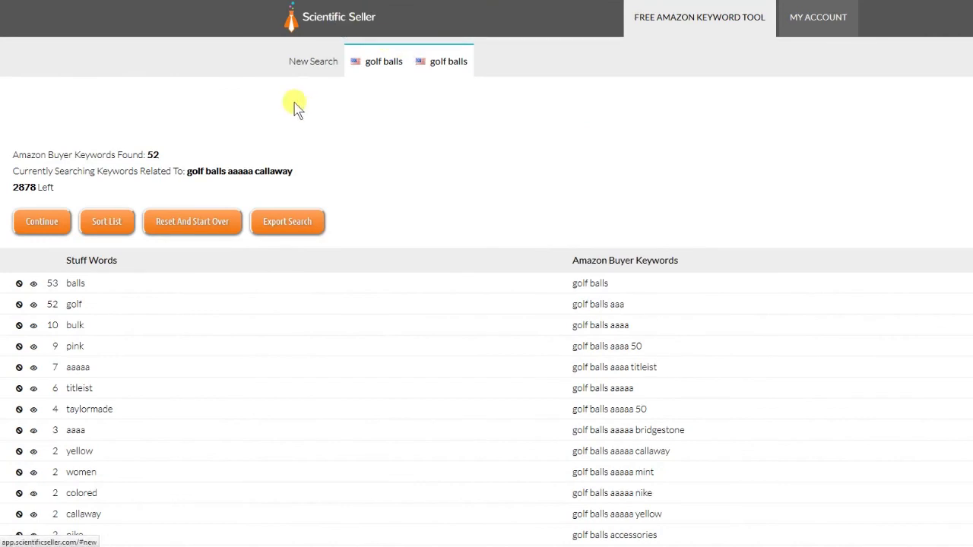